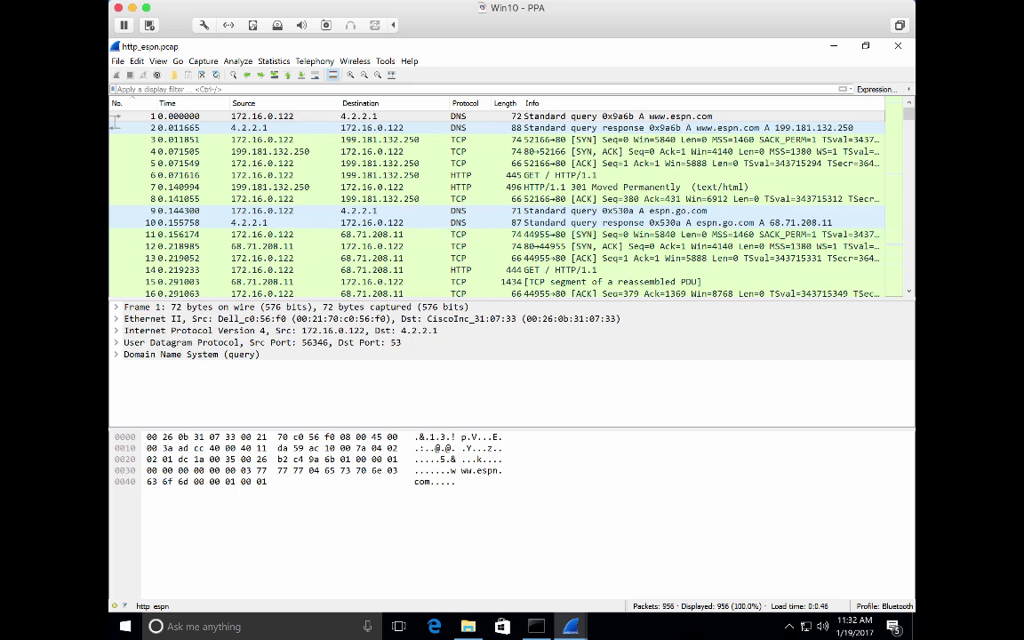
- Open the packet search and set its search type to String
left_click(137, 62)
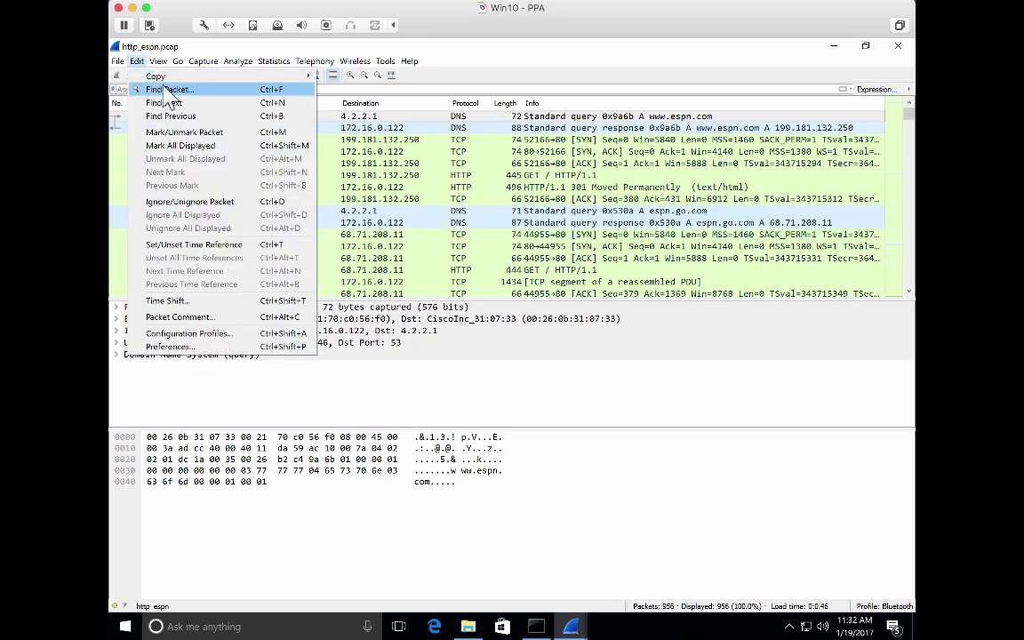
left_click(168, 90)
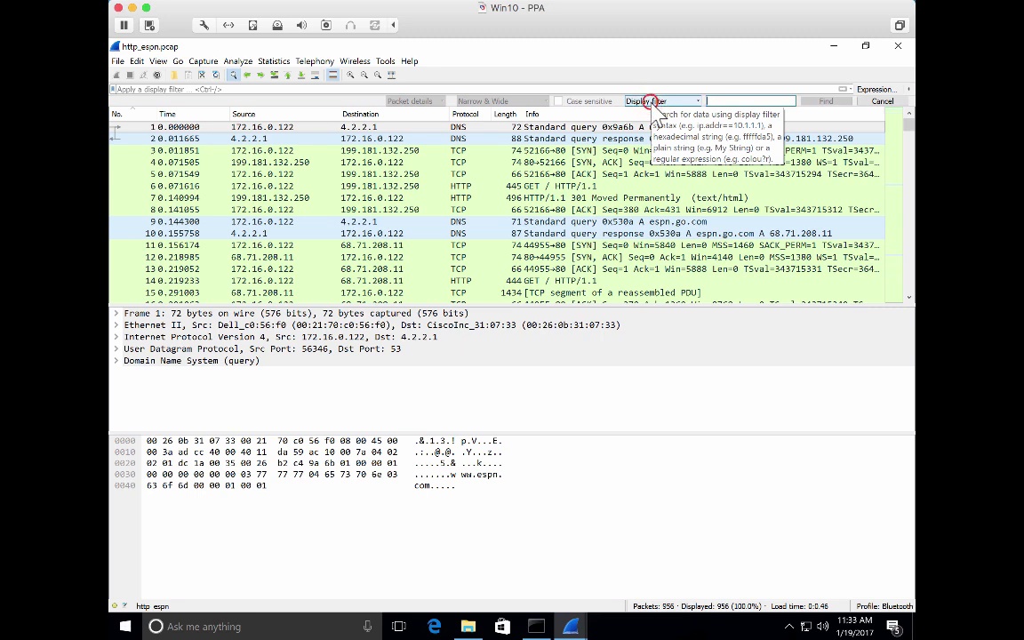
left_click(657, 101)
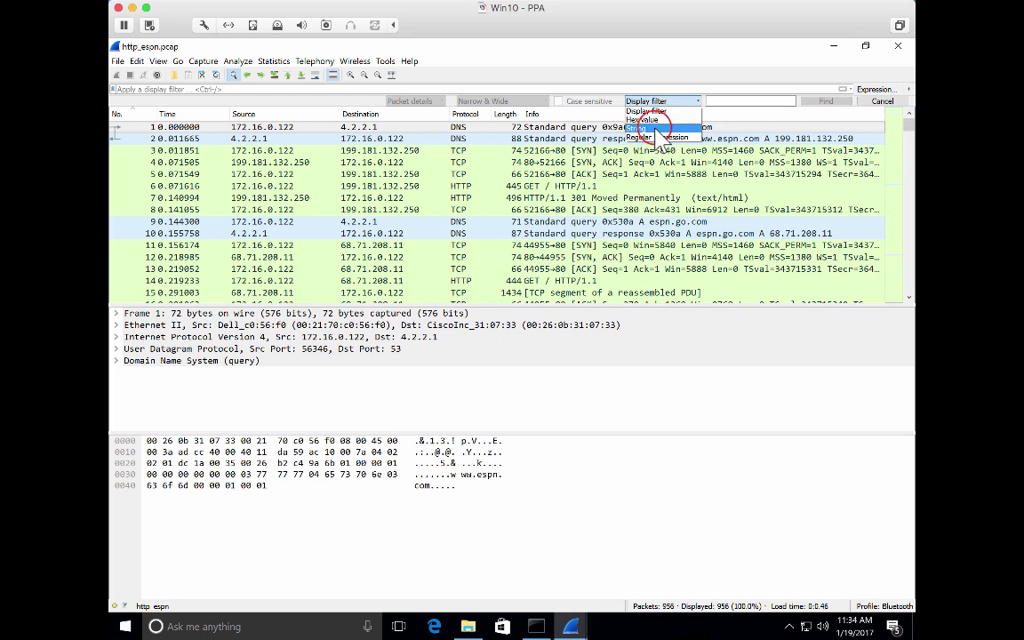
left_click(655, 128)
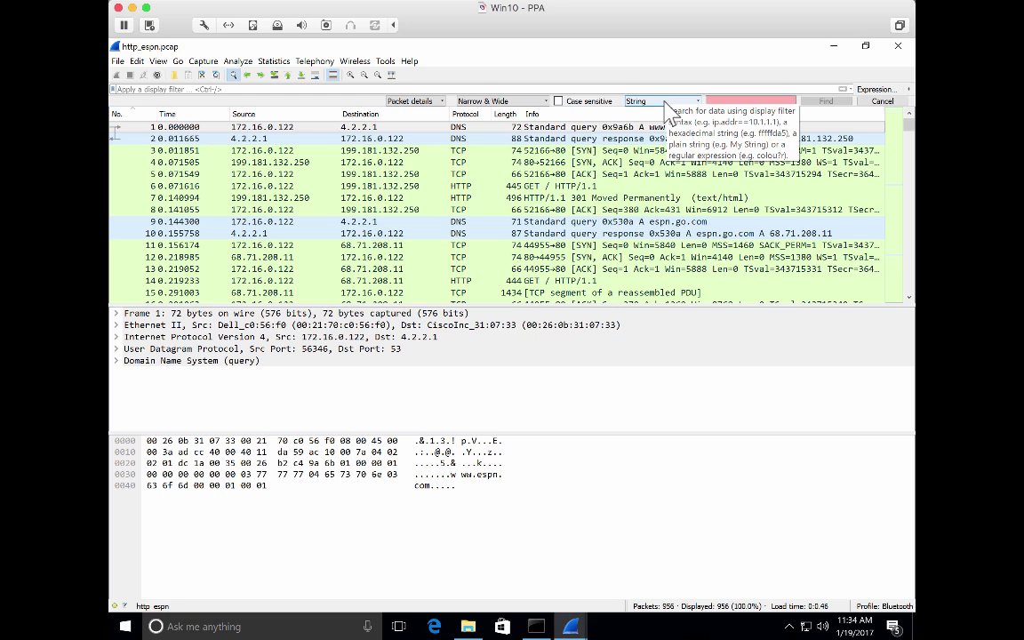
left_click(721, 102)
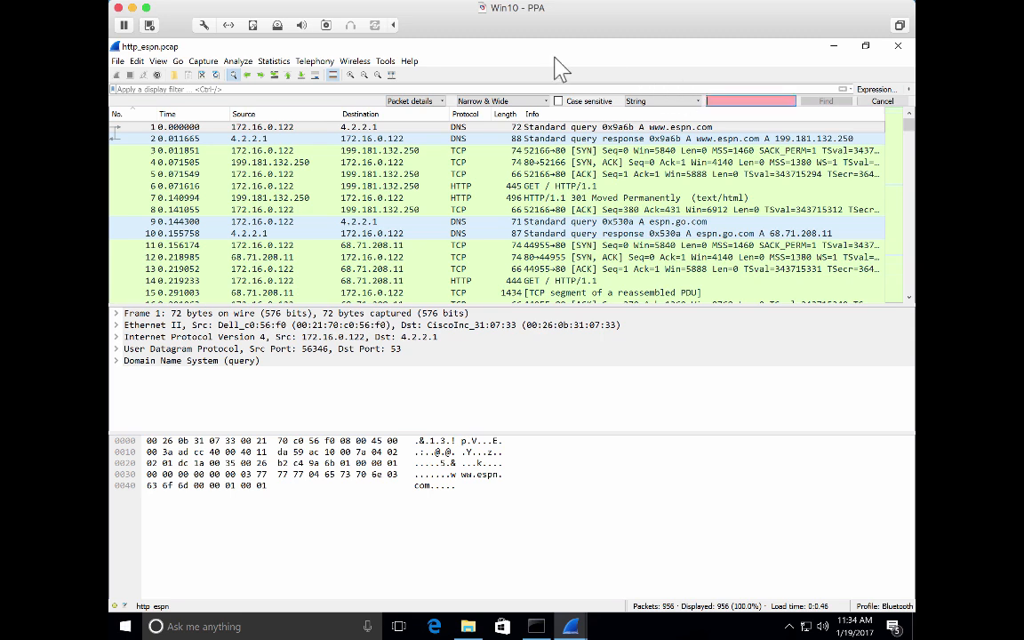
- Search the packet details for the string "espn" and inspect the matching field in the first hit
left_click(439, 102)
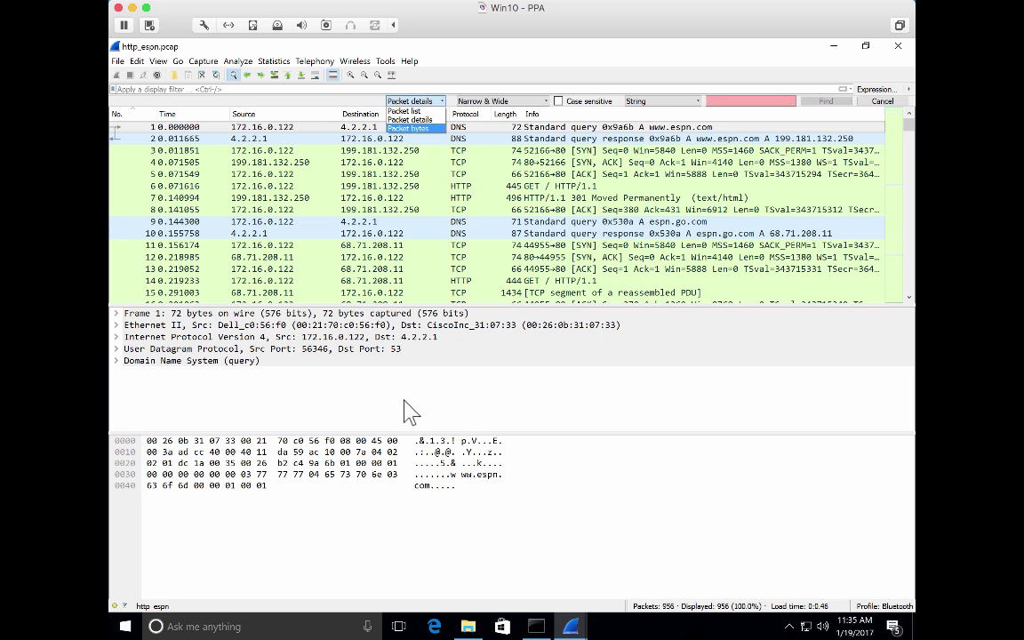
left_click(424, 120)
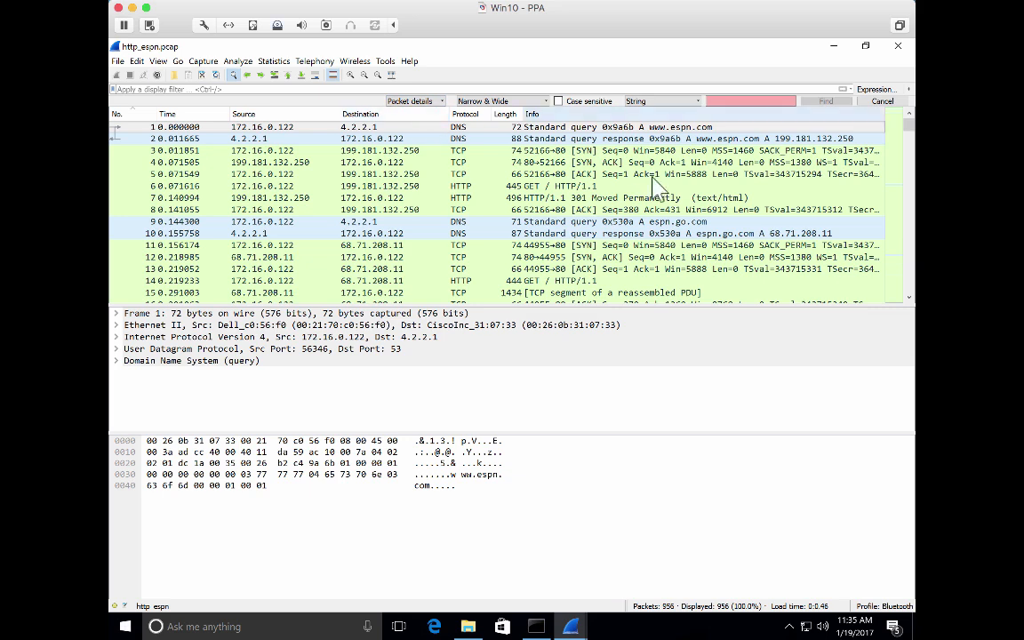
left_click(722, 100)
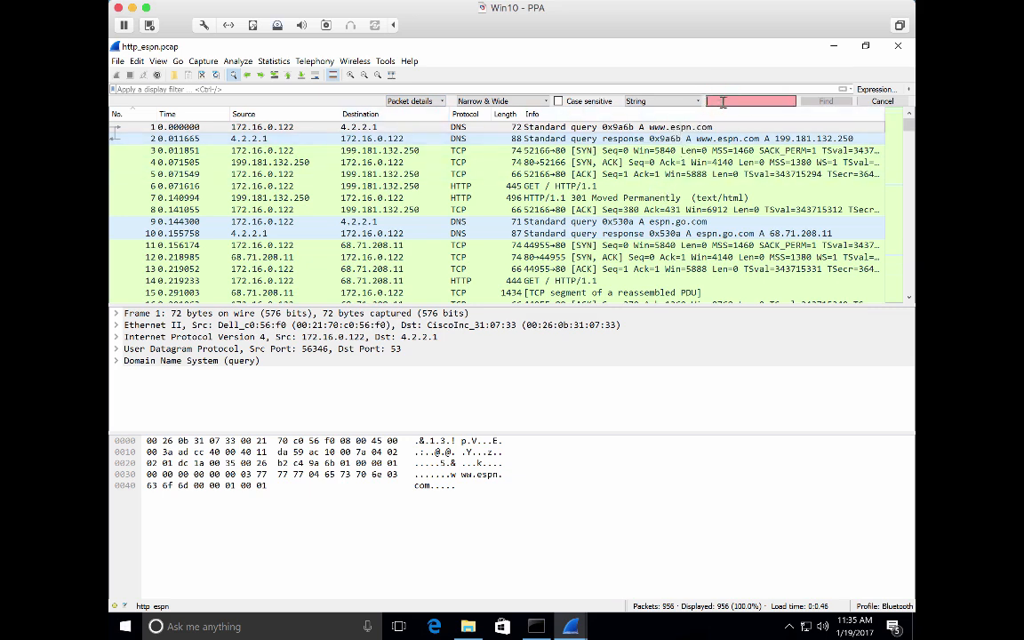
type("espn")
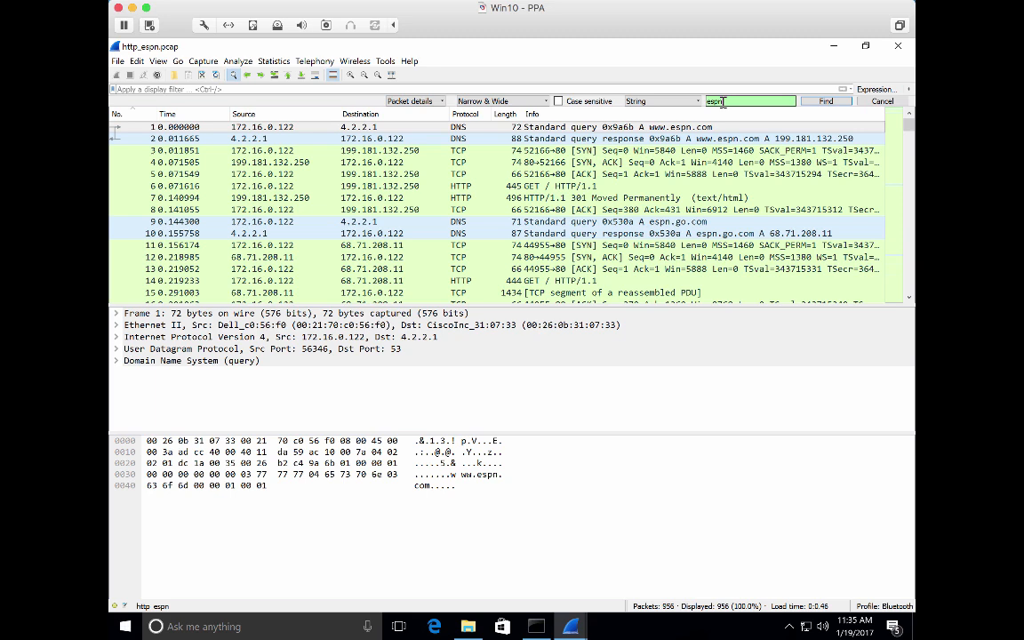
key("Return")
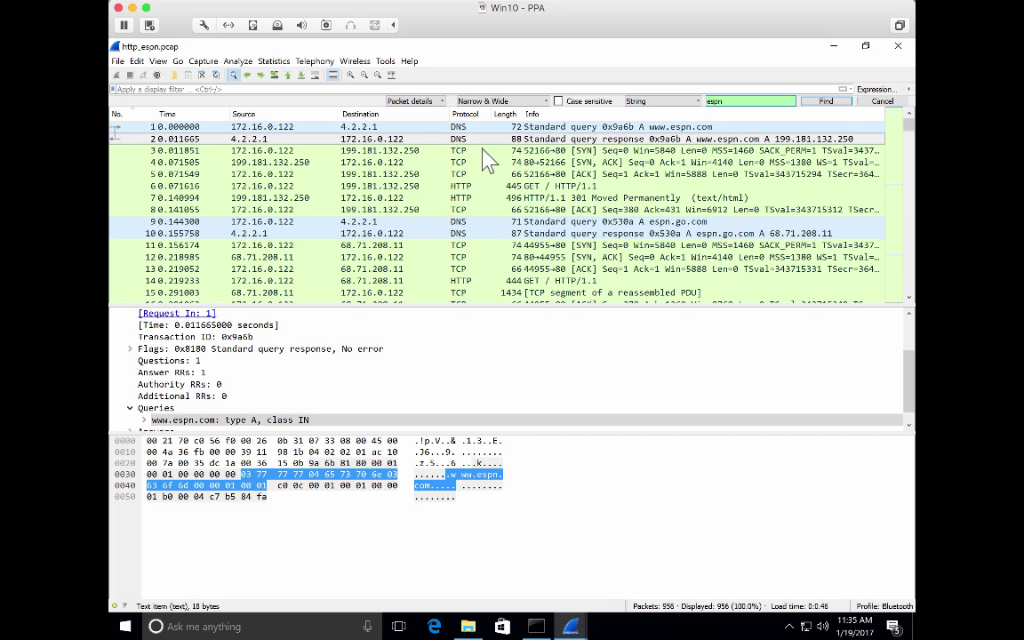
scroll(327, 372, "up", 2)
scroll(328, 375, "down", 2)
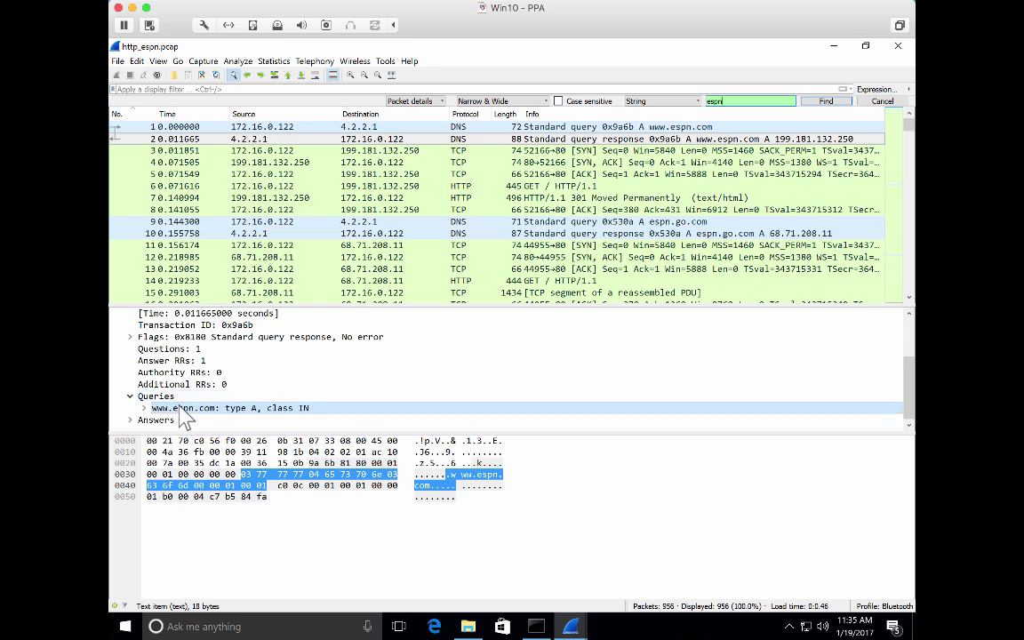
- Step through the further packets whose details match "espn", on to packet 242
left_click(826, 100)
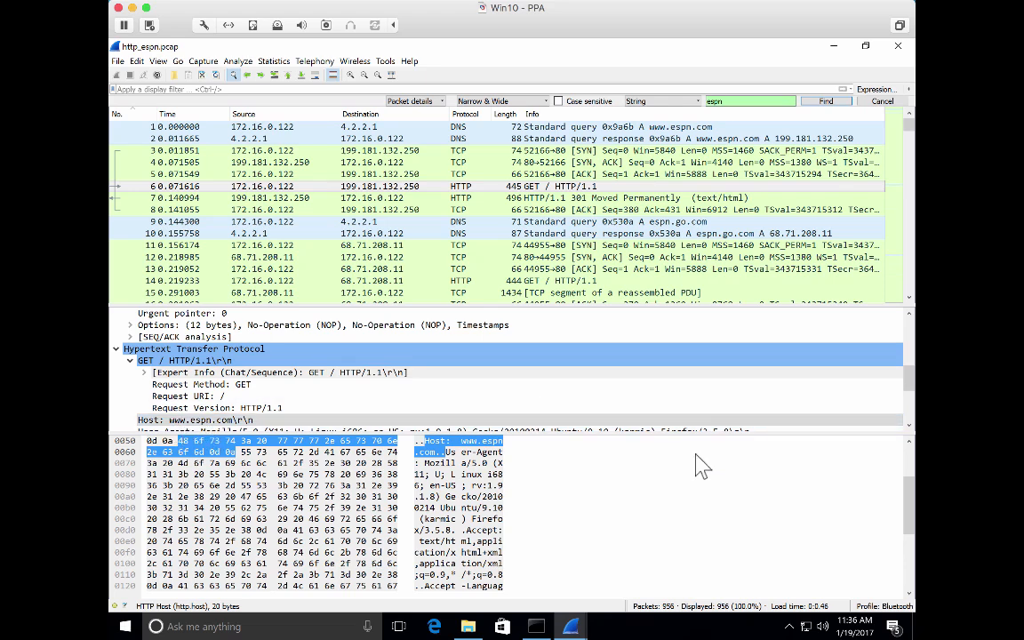
left_click(823, 101)
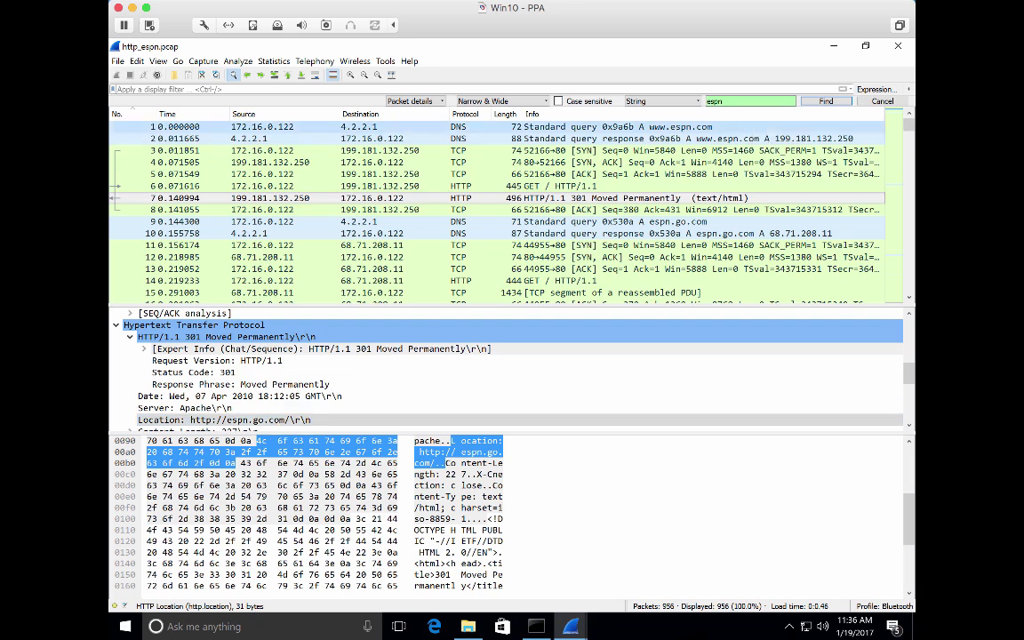
left_click(816, 102)
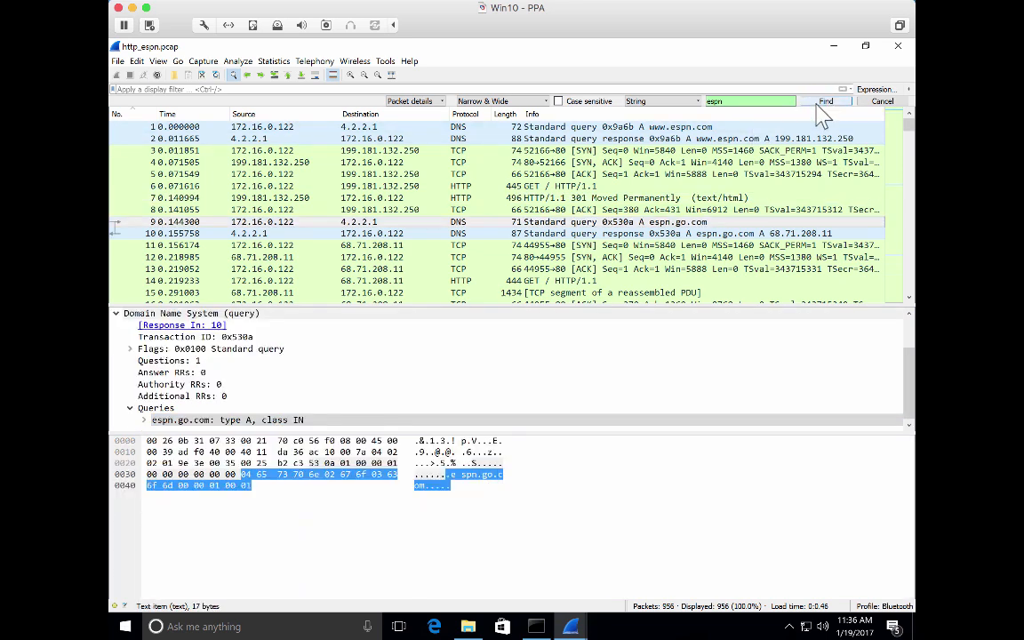
left_click(816, 102)
left_click(816, 104)
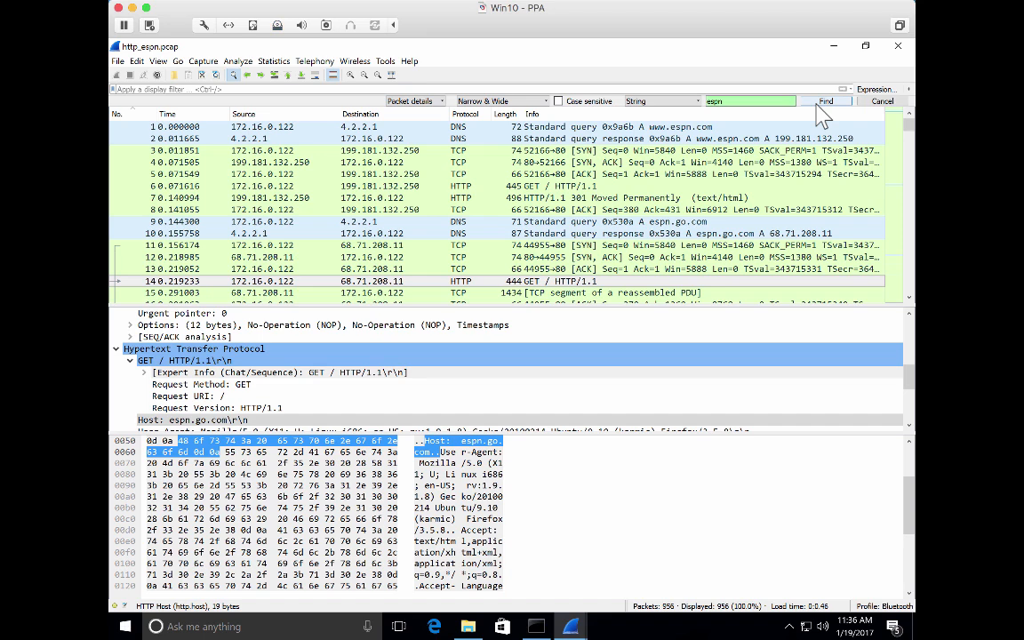
left_click(816, 101)
left_click(817, 101)
left_click(816, 102)
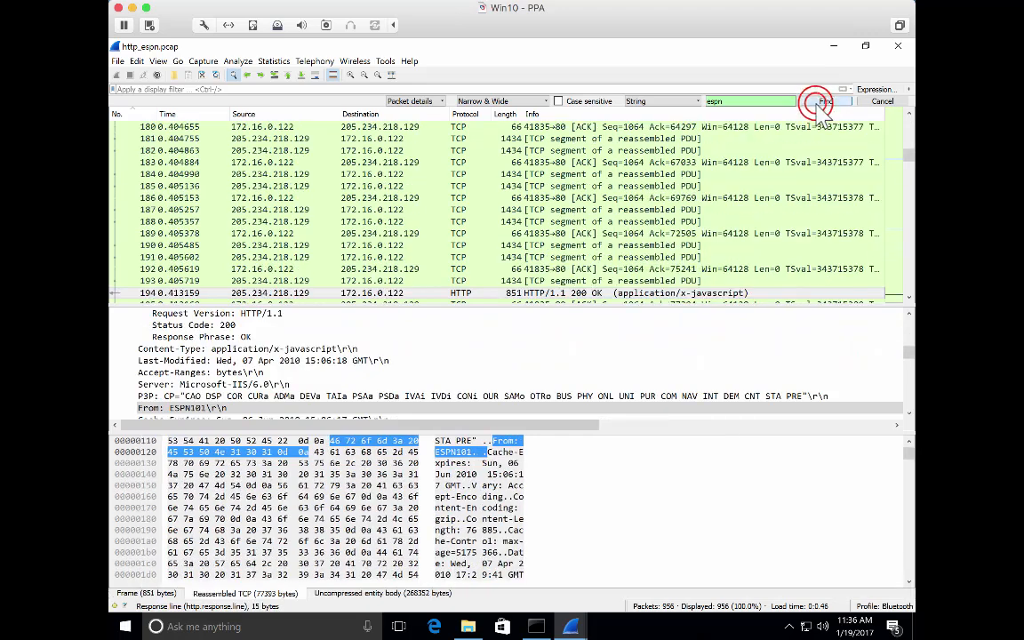
left_click(816, 101)
left_click(818, 103)
left_click(818, 103)
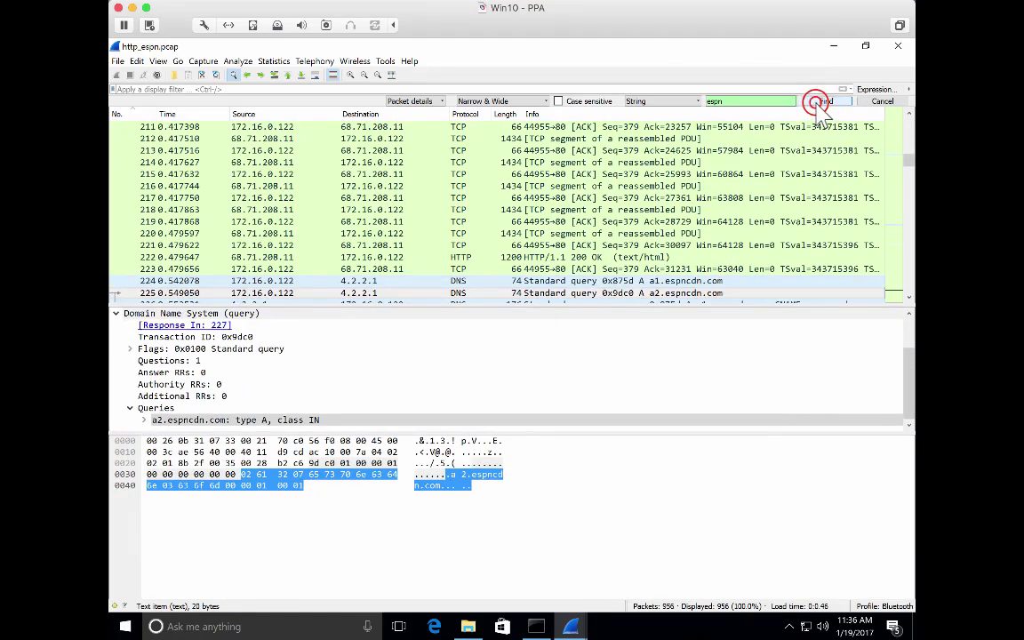
left_click(818, 103)
left_click(818, 103)
left_click(818, 103)
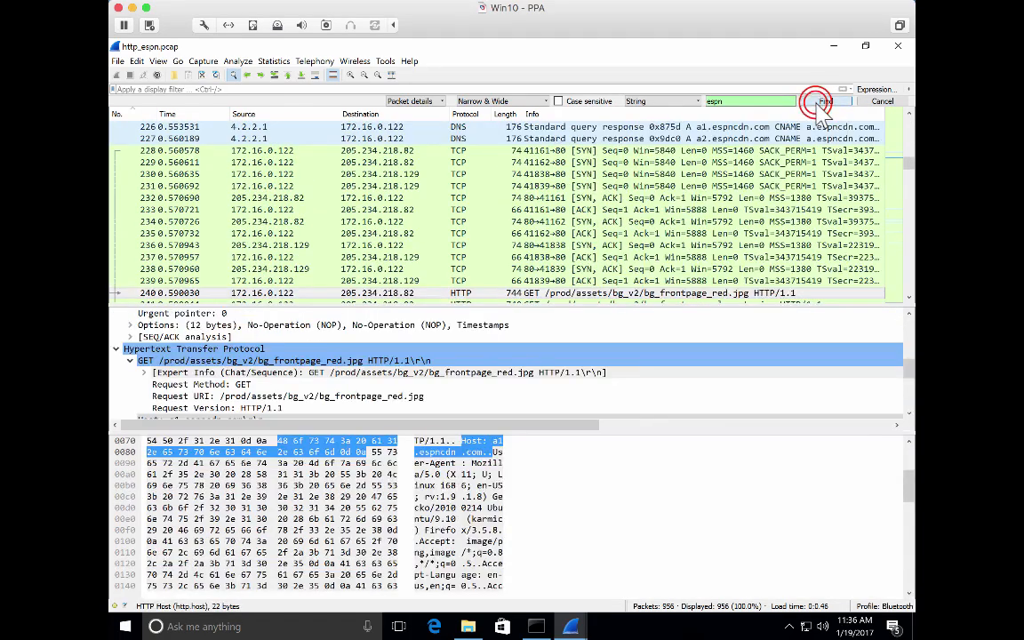
left_click(818, 103)
left_click(819, 104)
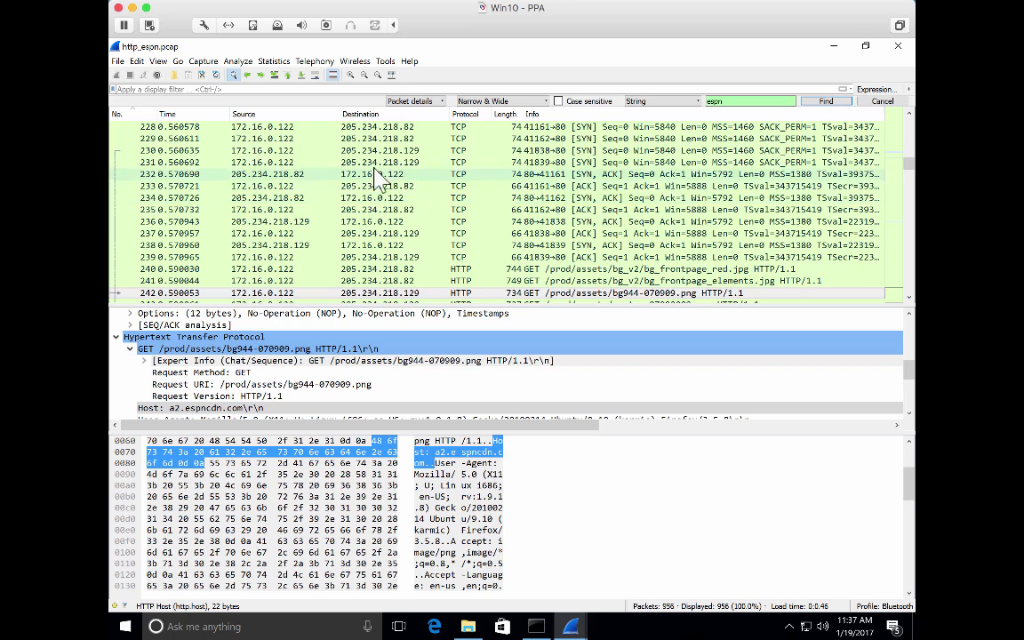
- Open the HTTP Requests statistics, then reposition and enlarge the window to show more of the list
left_click(234, 62)
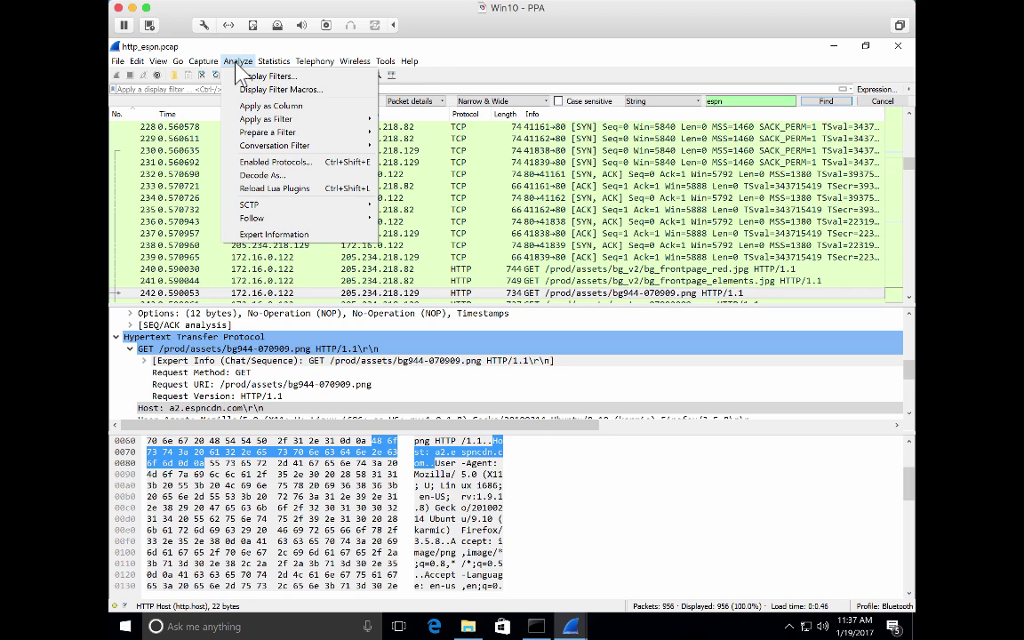
mouse_move(276, 69)
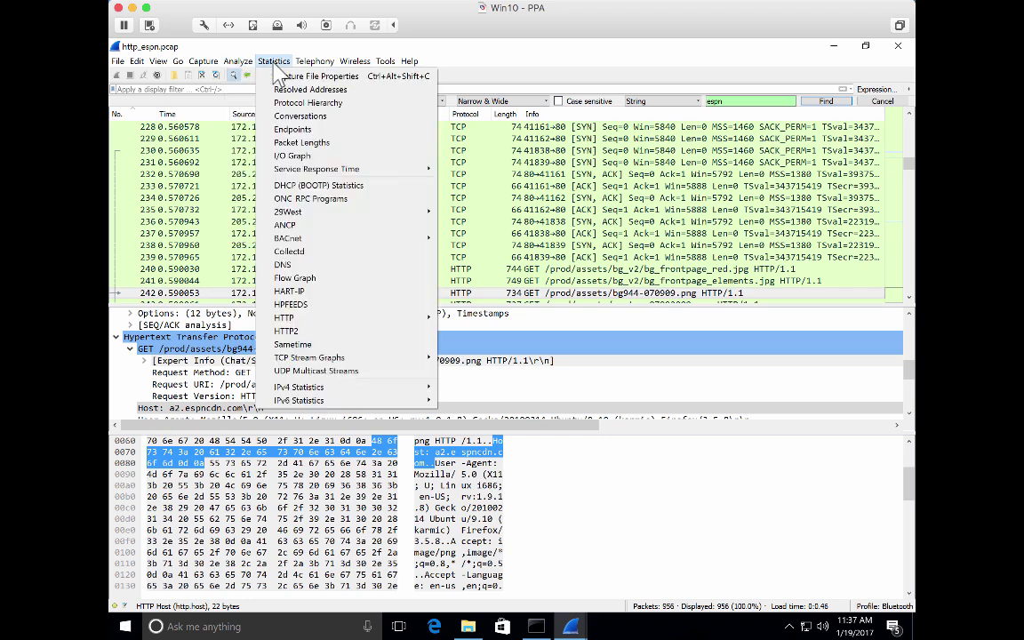
mouse_move(341, 319)
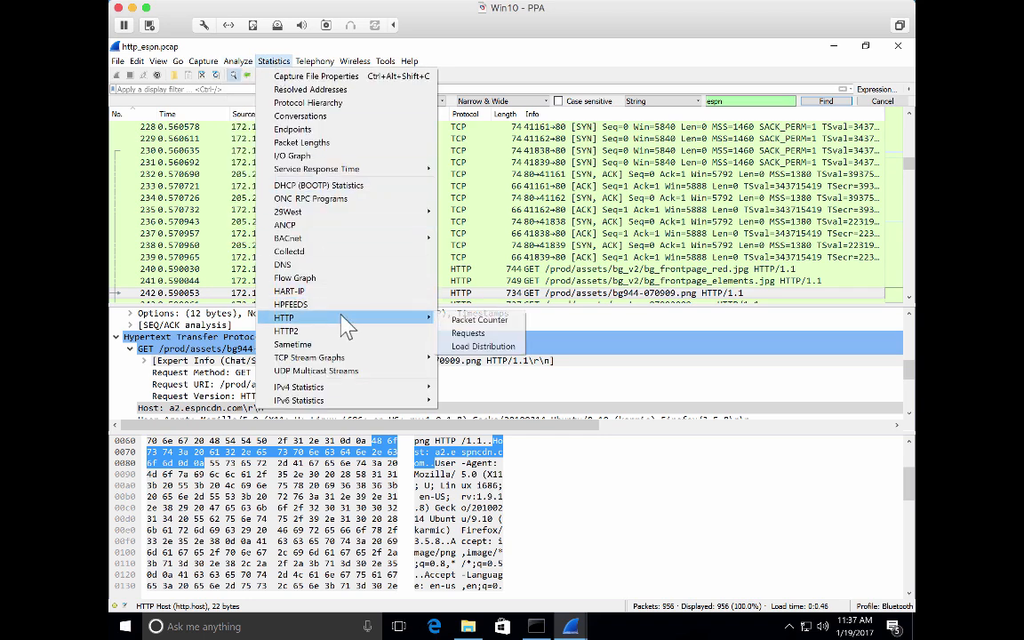
left_click(455, 334)
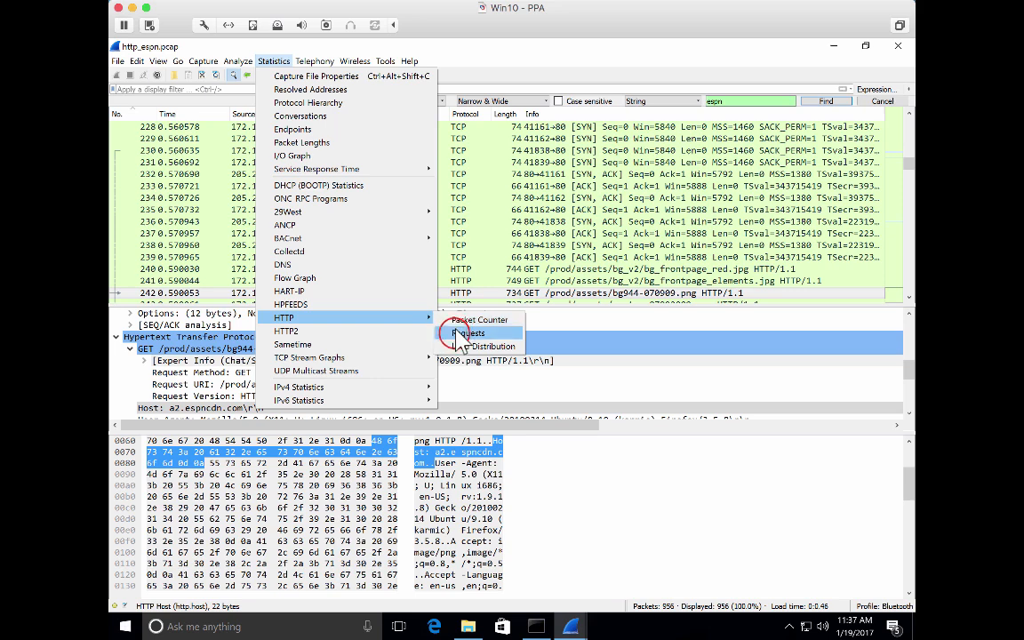
left_click(530, 238)
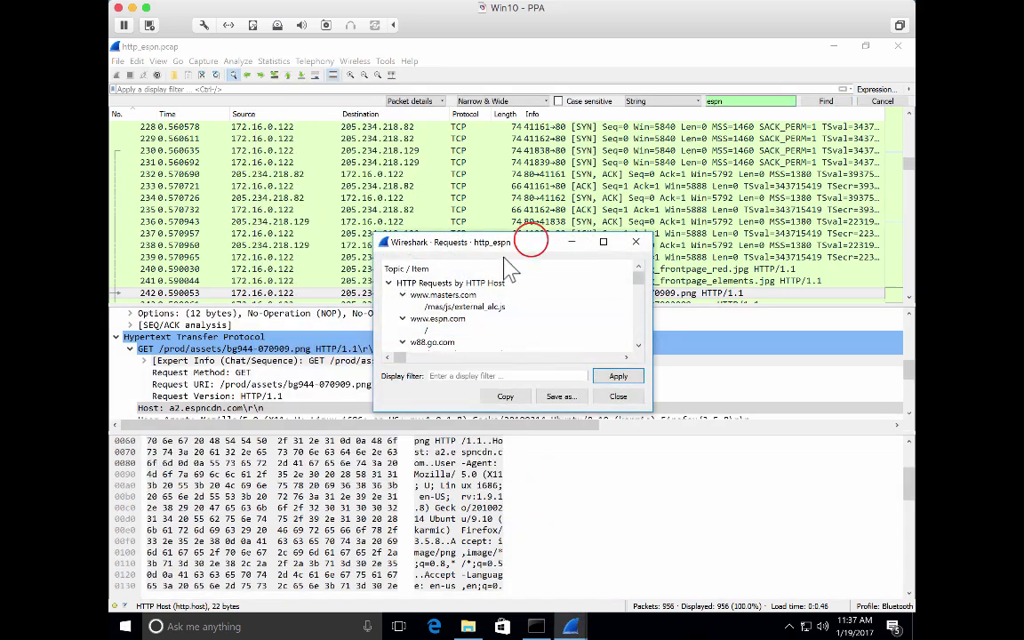
left_click_drag(525, 258, 465, 170)
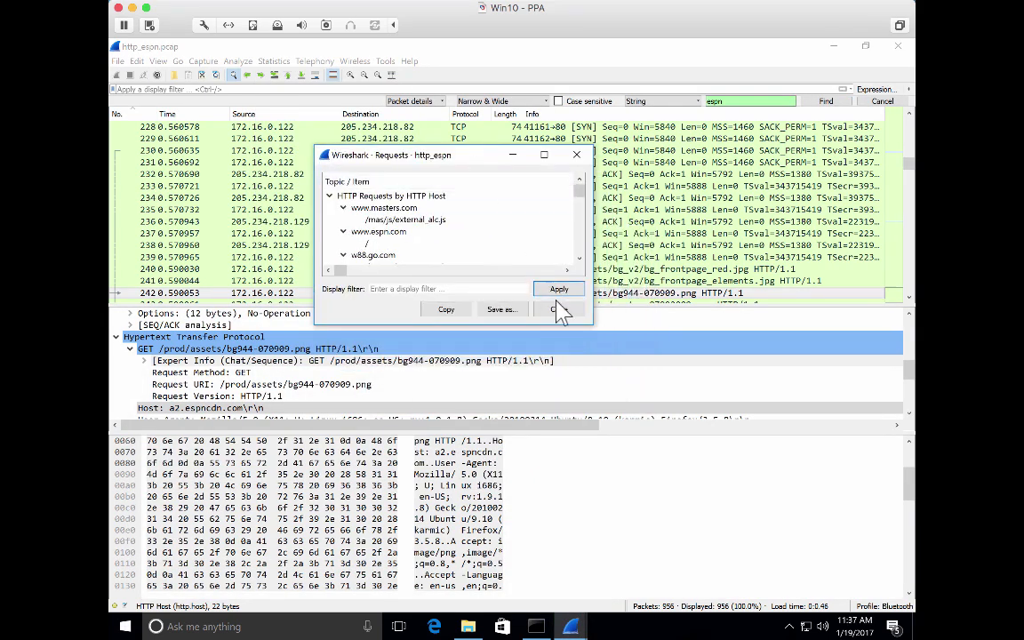
left_click_drag(590, 323, 661, 540)
left_click_drag(660, 542, 664, 546)
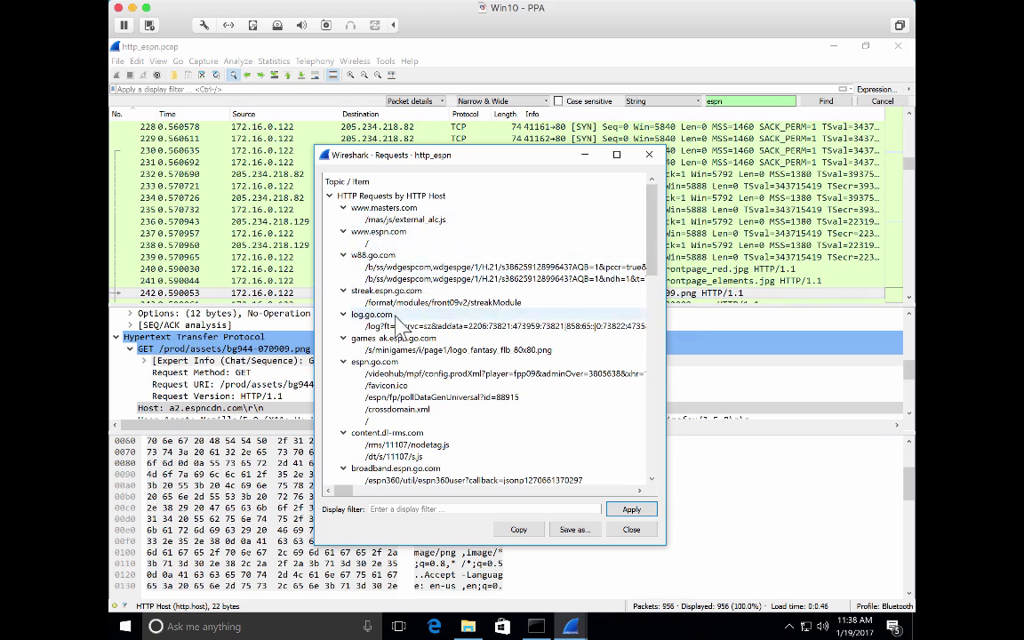
- Look through the requests by HTTP host, pick out /rms/11107/nodetag.js under content.dl-rms.com, and close the statistics
scroll(398, 327, "down", 15)
scroll(399, 327, "up", 15)
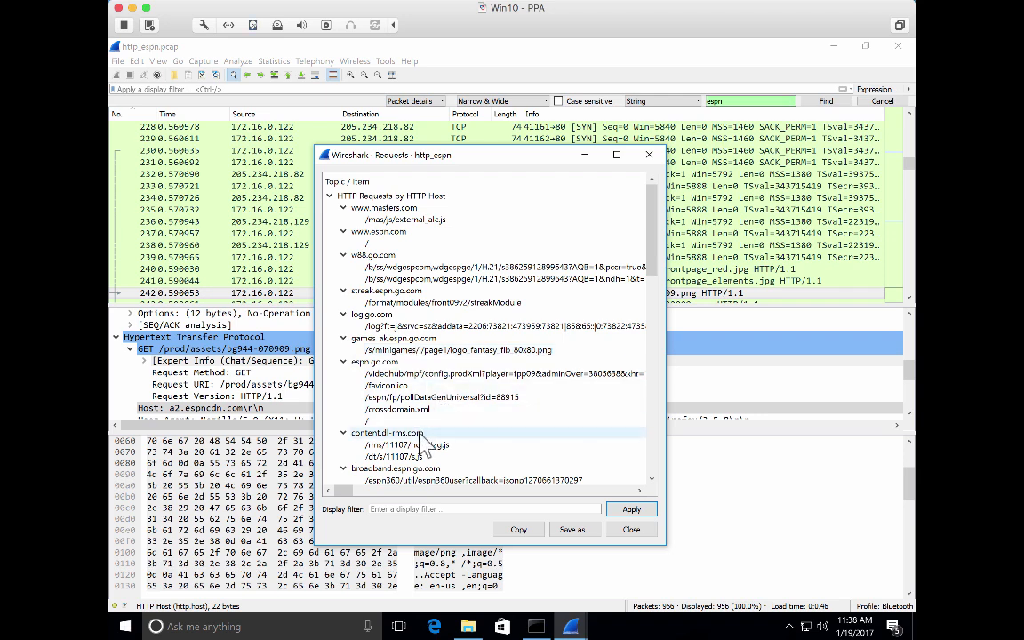
left_click(458, 445)
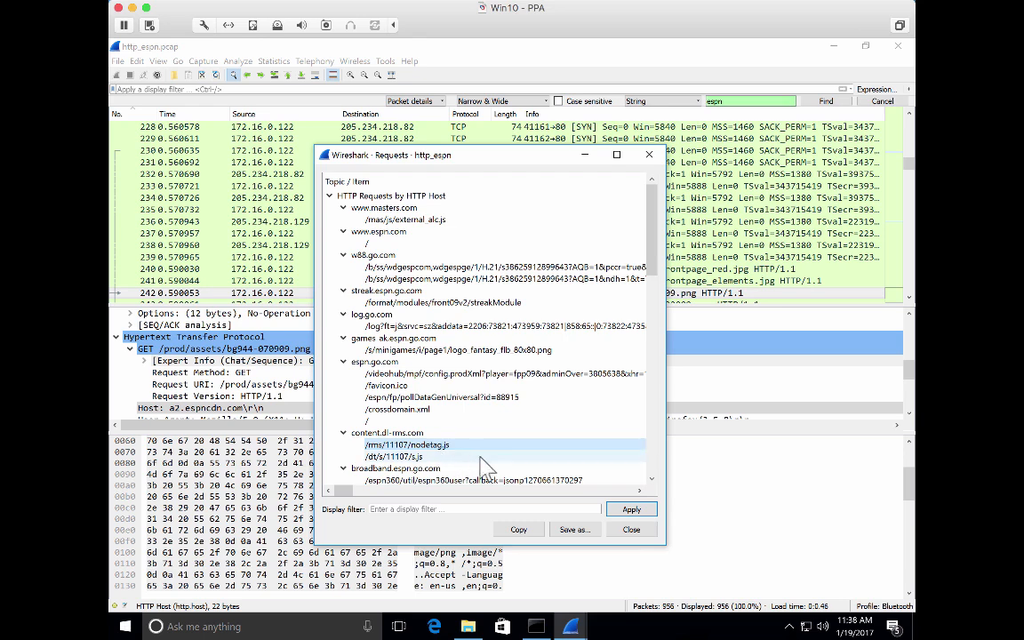
left_click(630, 530)
- Search the packet details for the string "nodetag.js"
left_click(717, 99)
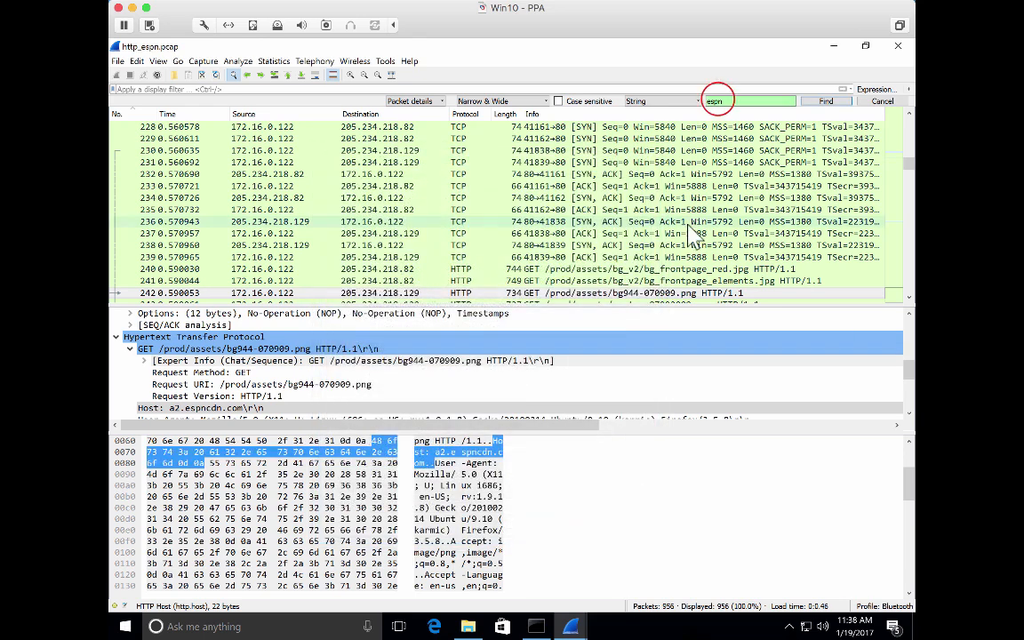
type("nodetag")
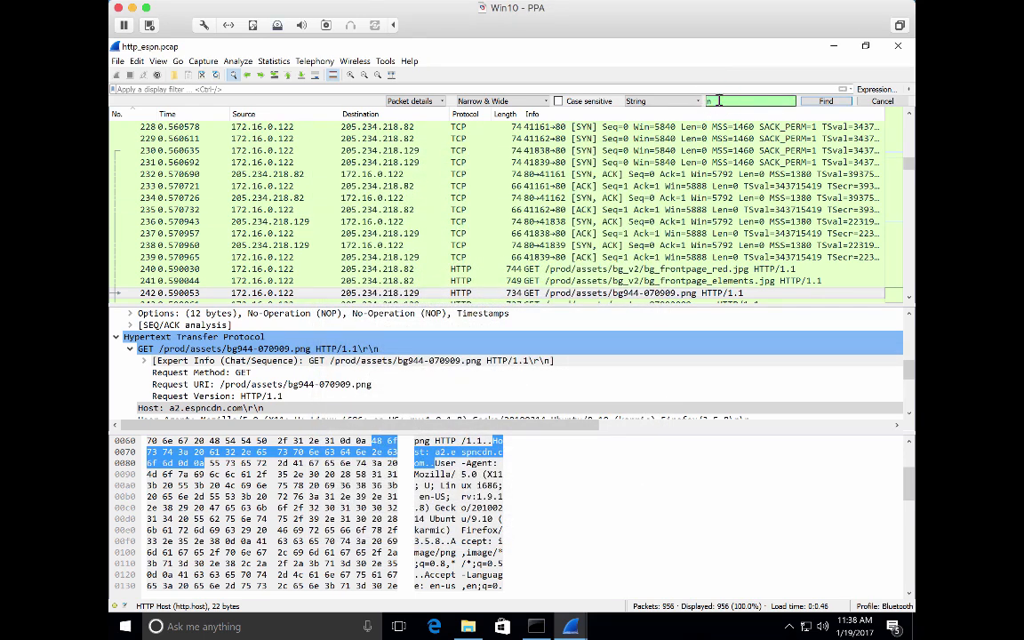
type(".js")
left_click(818, 101)
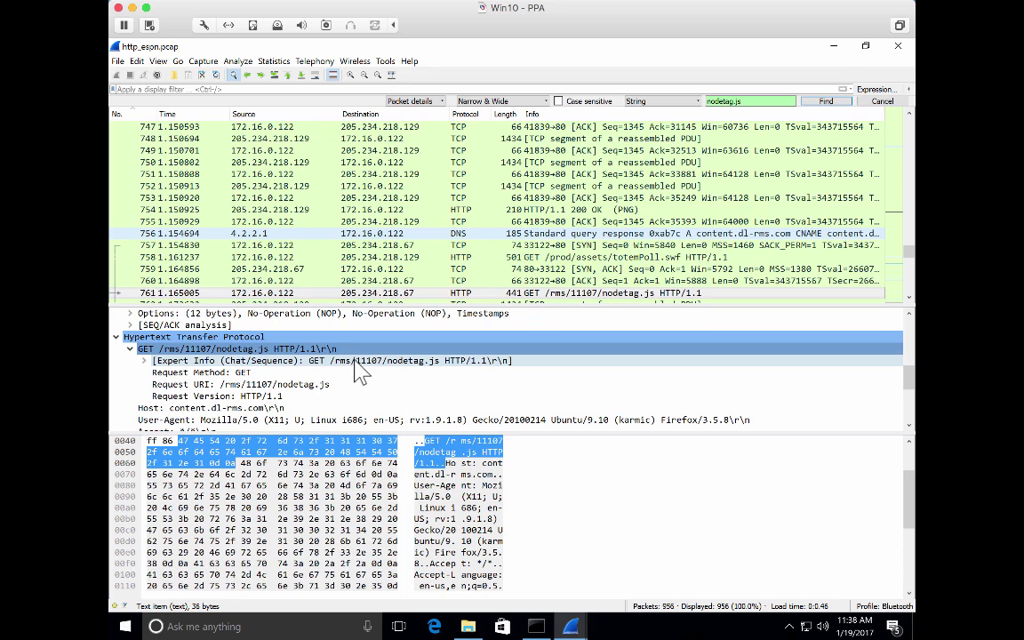
- Follow the HTTP stream of the nodetag.js GET request and highlight "GET /rms/11107/nodetag.js" in the stream text
left_click(268, 350)
left_click(265, 350)
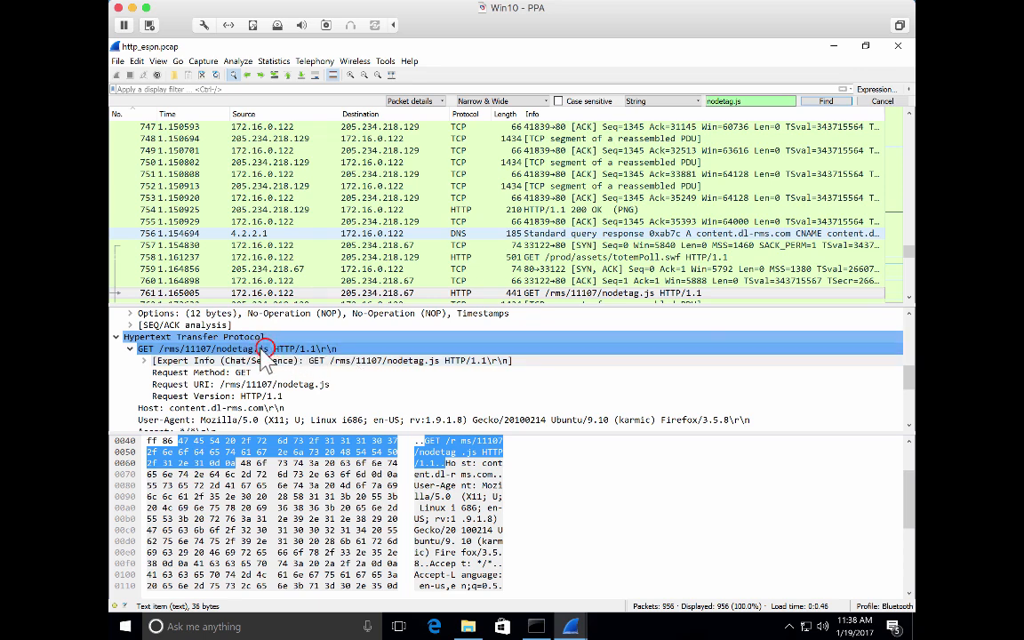
left_click(266, 348)
right_click(268, 350)
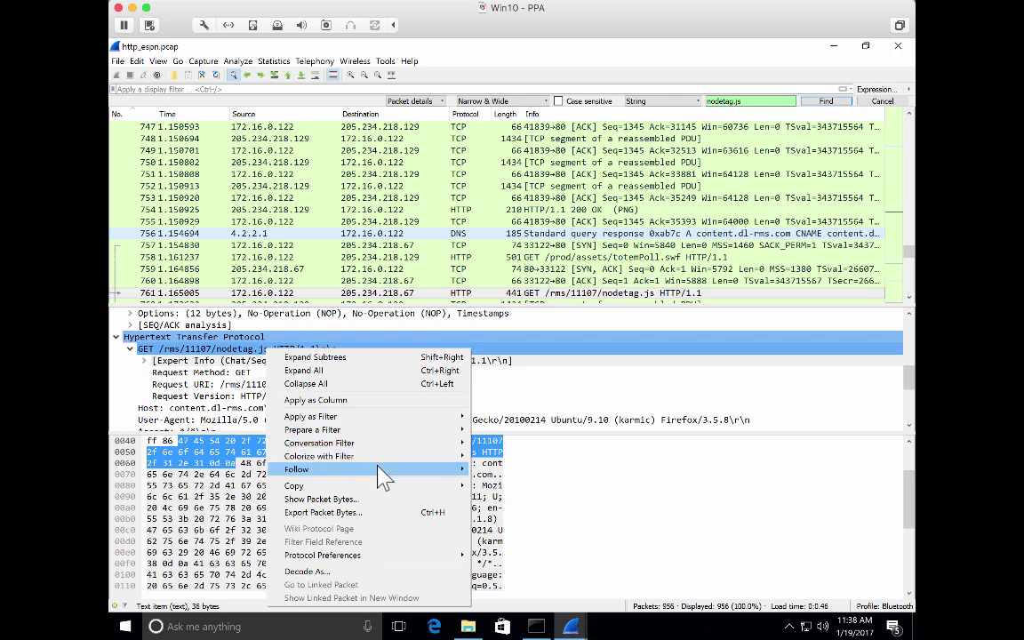
mouse_move(381, 472)
left_click(498, 512)
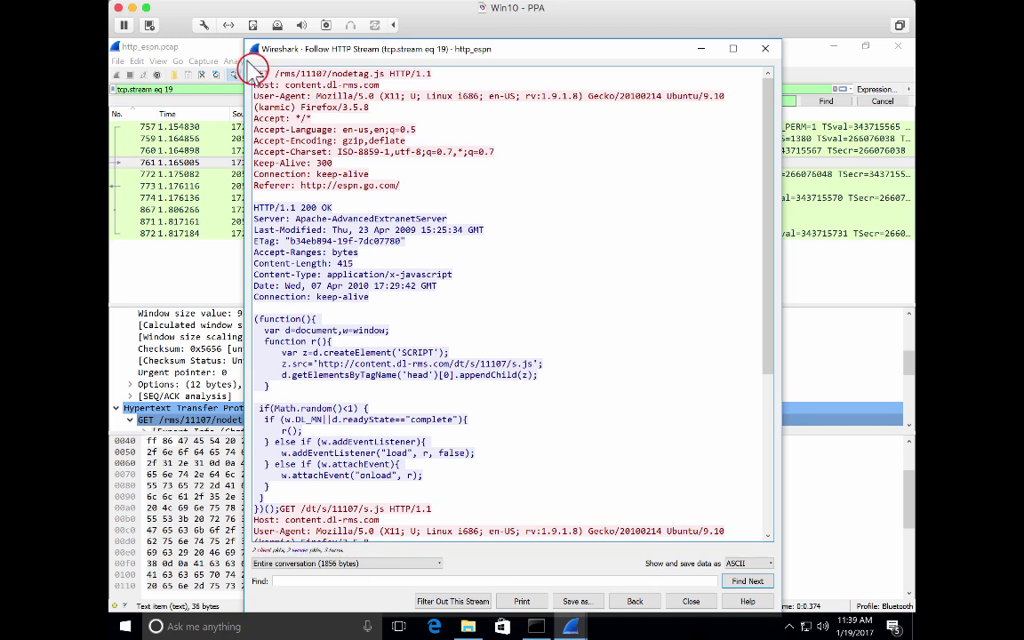
left_click_drag(254, 71, 389, 73)
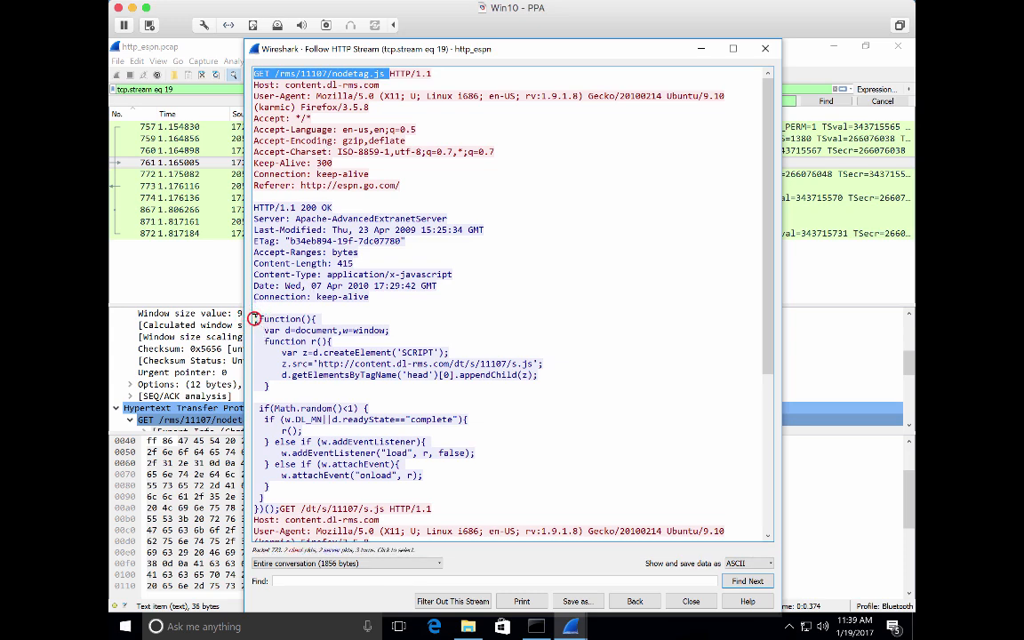
- Highlight the JavaScript function returned in the server response of the stream, and close the stream window
left_click_drag(255, 318, 281, 507)
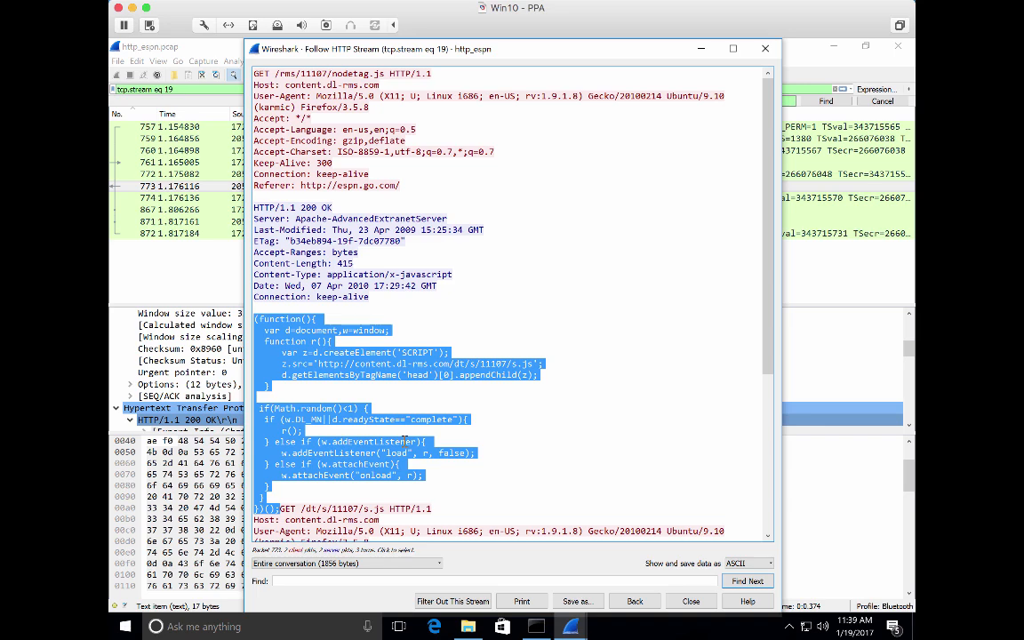
left_click(471, 399)
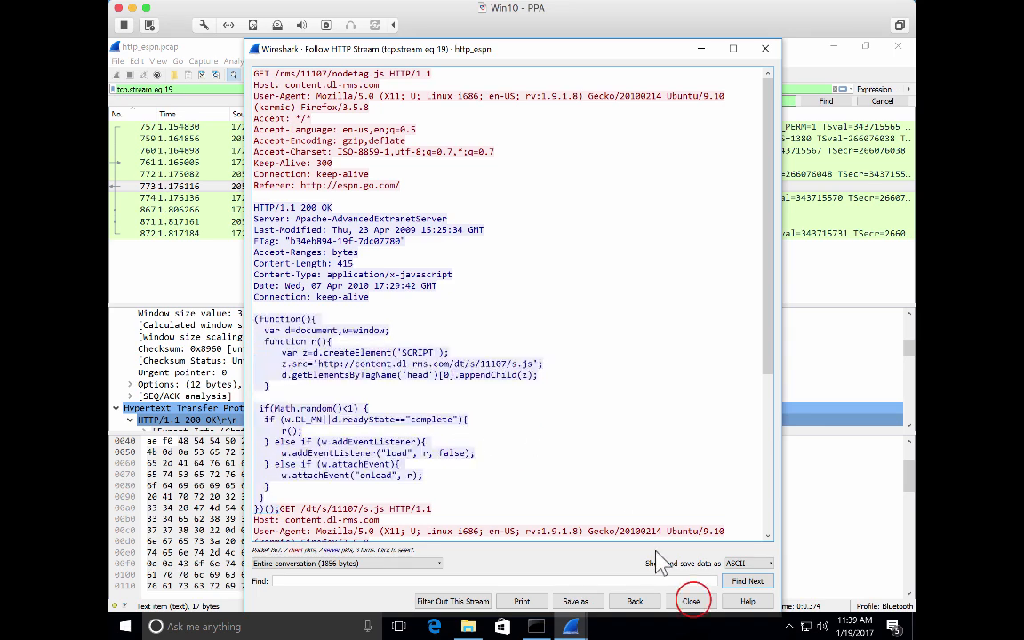
left_click(693, 602)
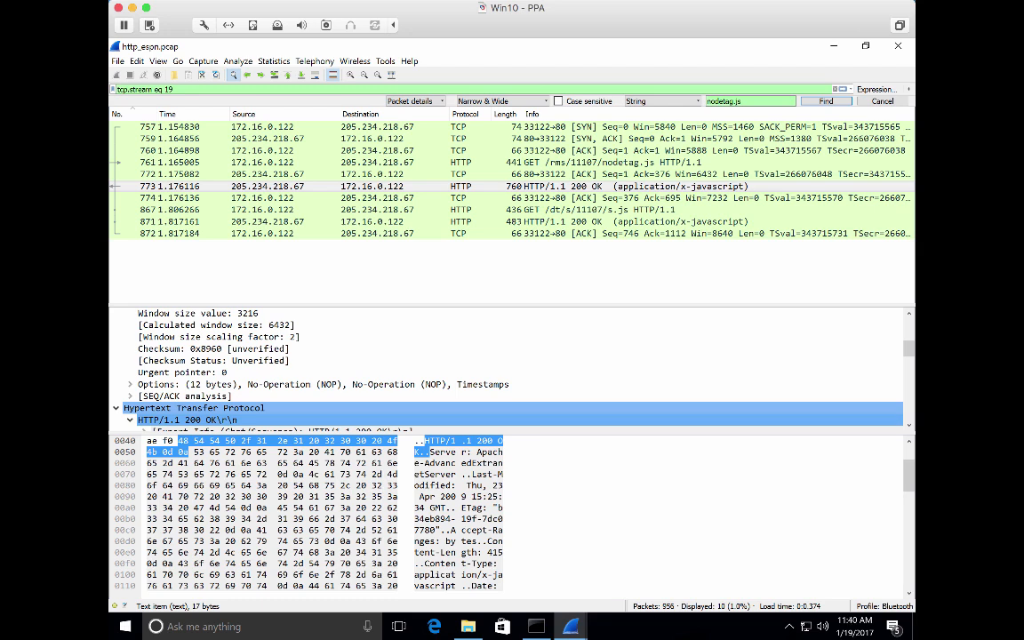
- Repeat the nodetag.js string search and change the search type to hex value
key("Return")
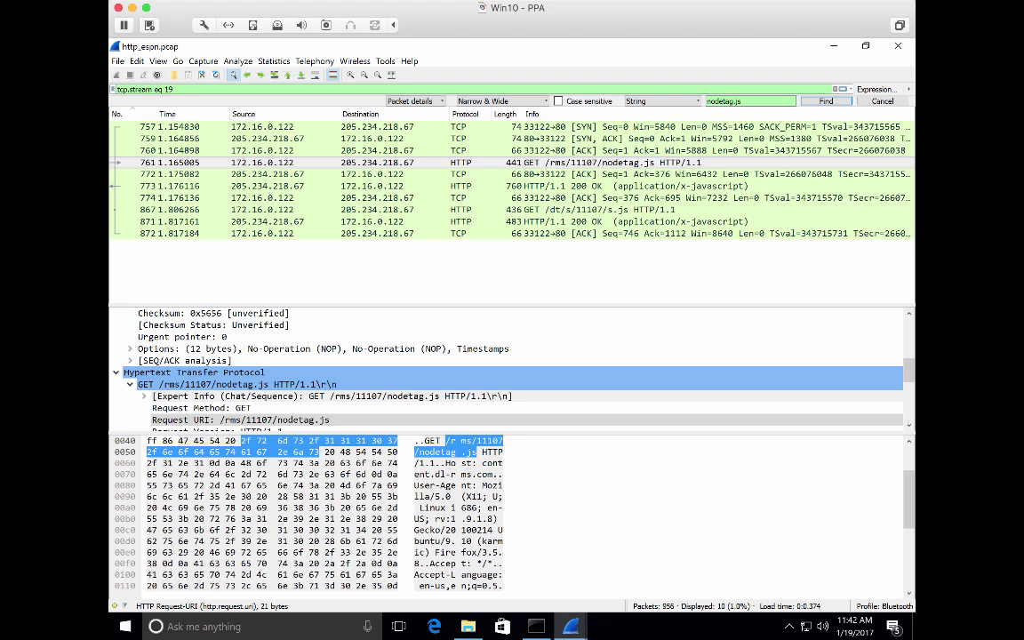
left_click(662, 101)
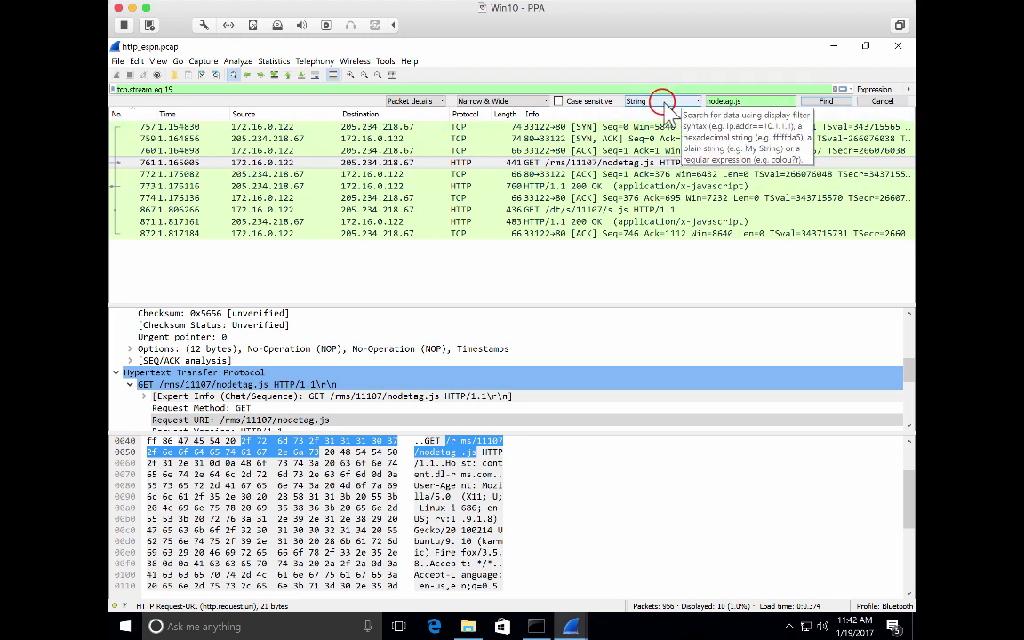
left_click(662, 101)
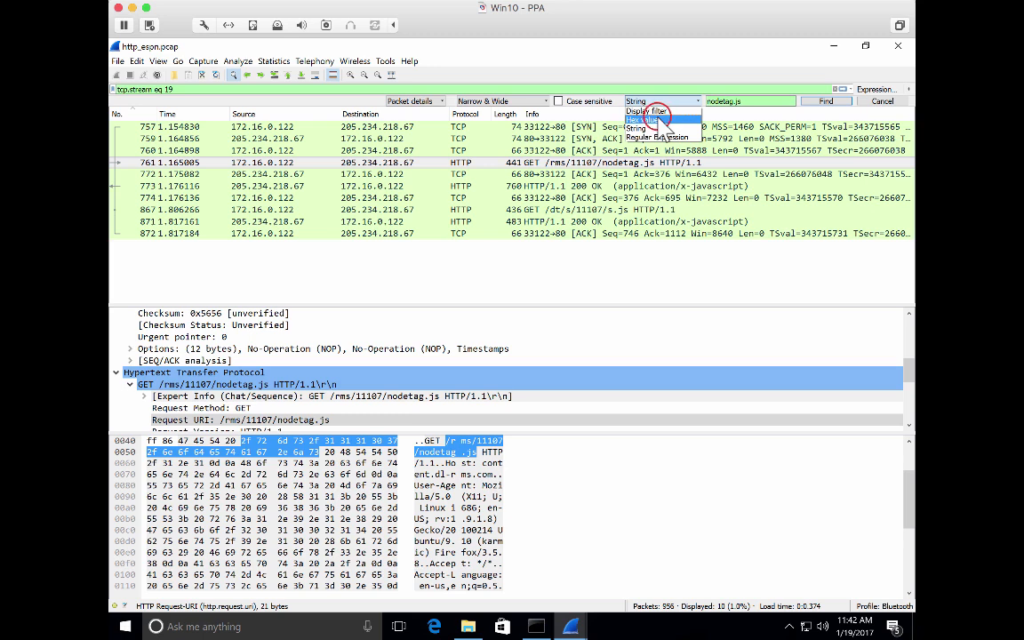
left_click(659, 118)
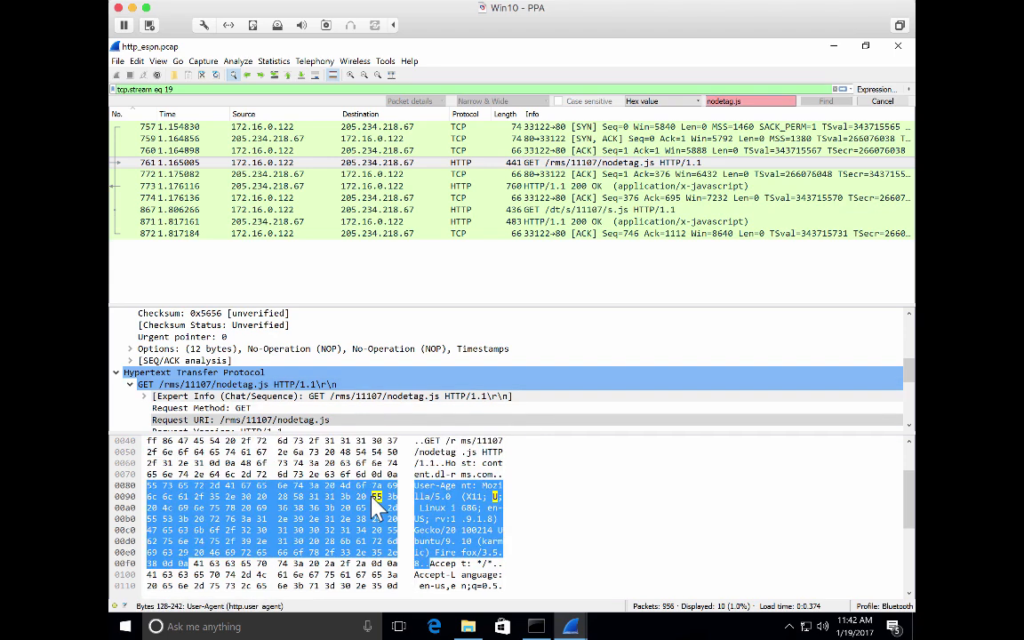
- Search the filtered packets for the hex value 6573706e and go through the matches
left_click(743, 101)
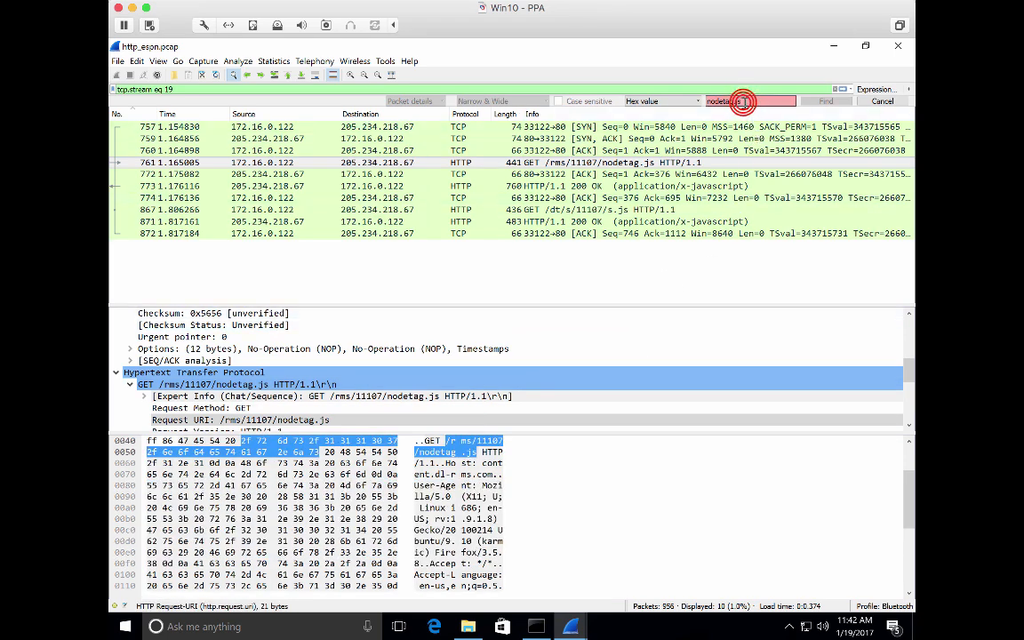
double_click(743, 101)
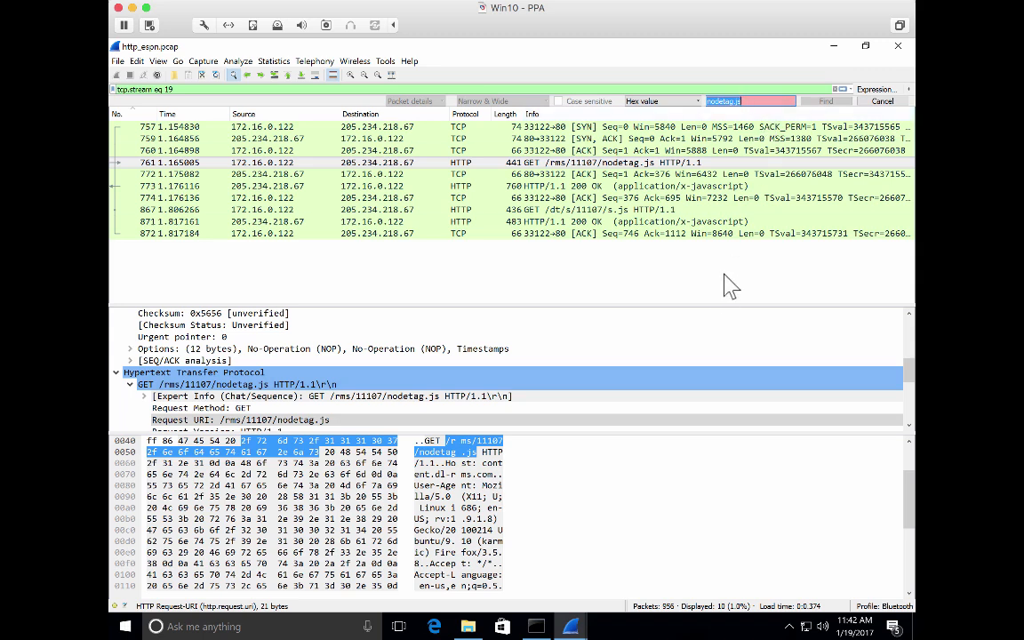
key("BackSpace")
type("65")
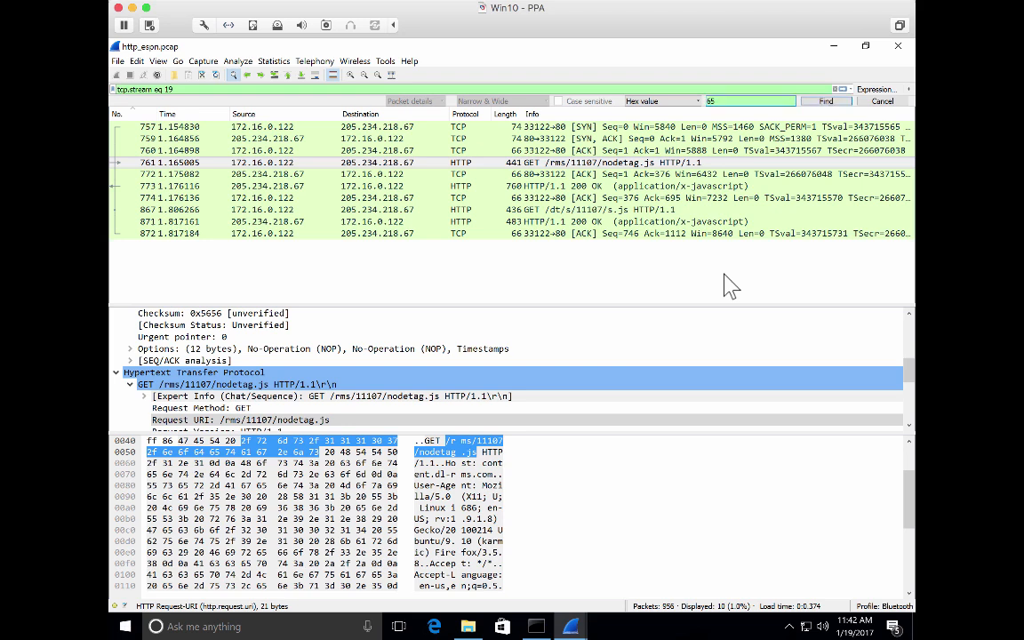
type("73706e")
left_click(818, 101)
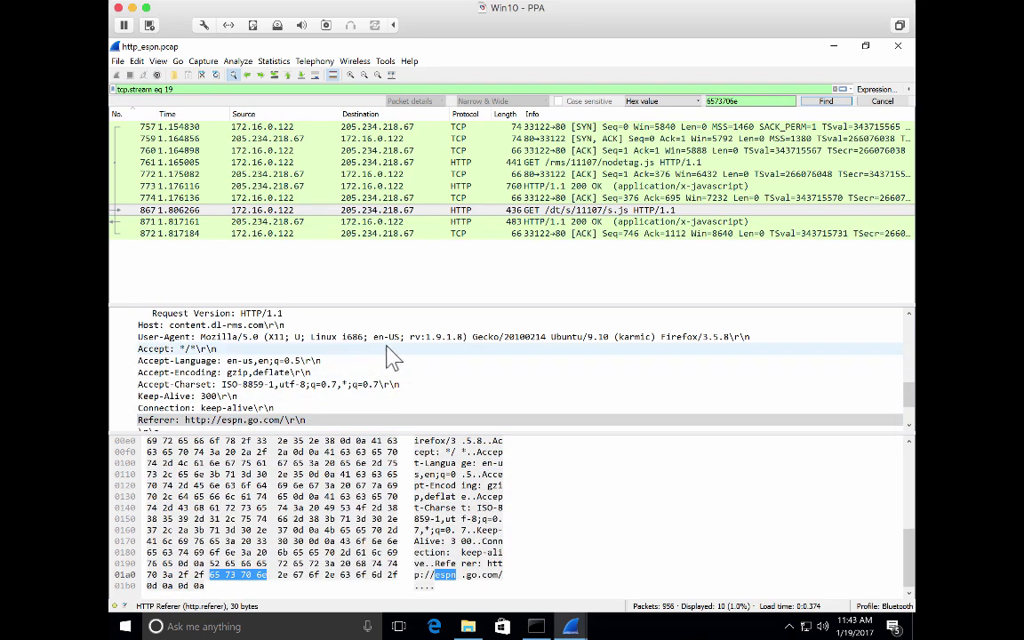
left_click(818, 103)
left_click(818, 102)
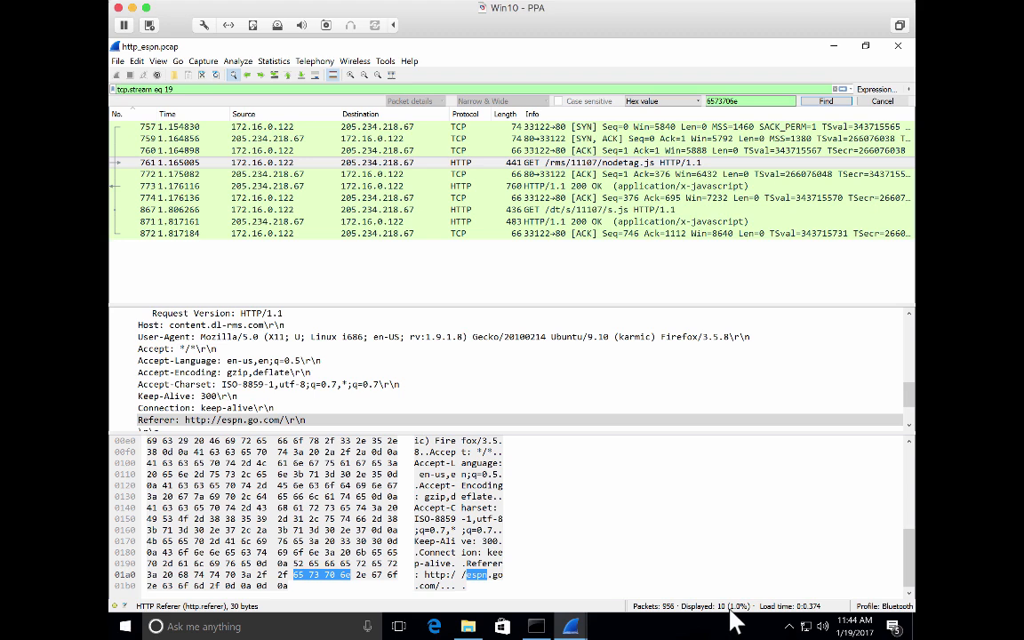
- Clear the display filter and go through the matches for hex value 6573706e across the whole capture
left_click(832, 90)
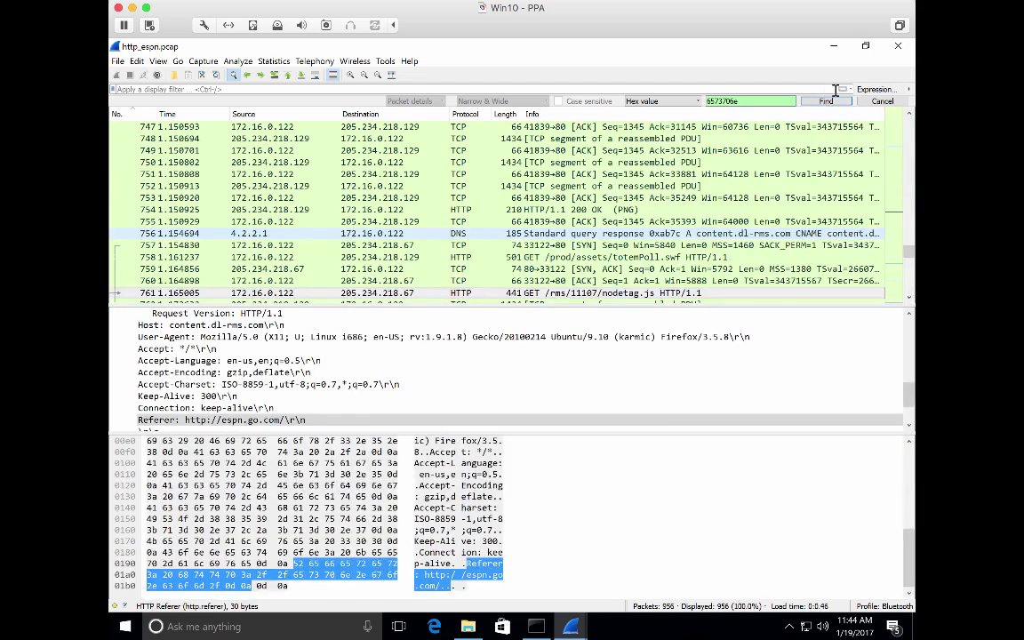
left_click(827, 102)
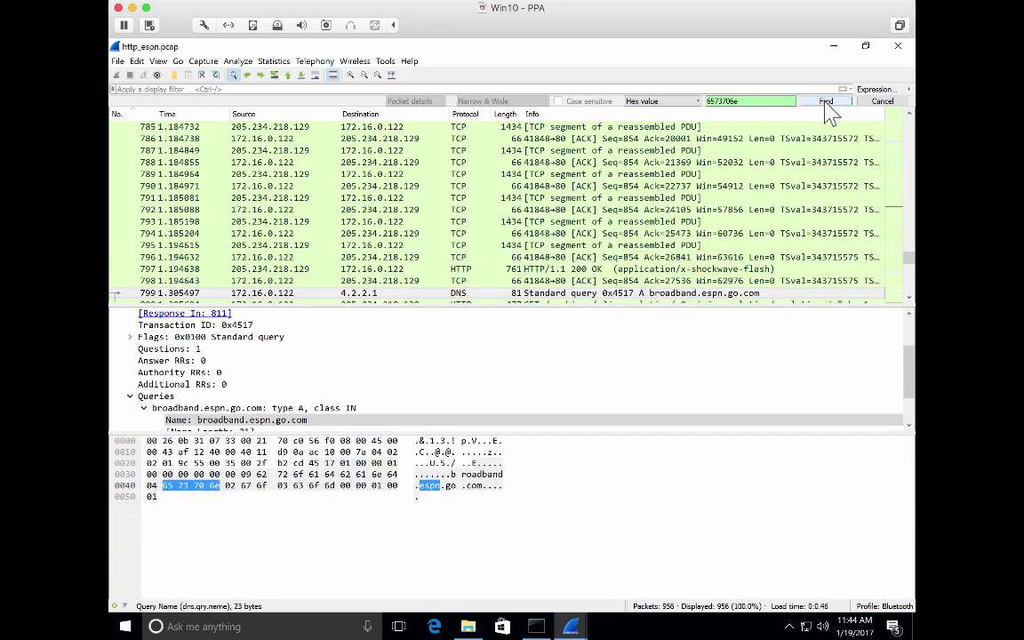
left_click(827, 102)
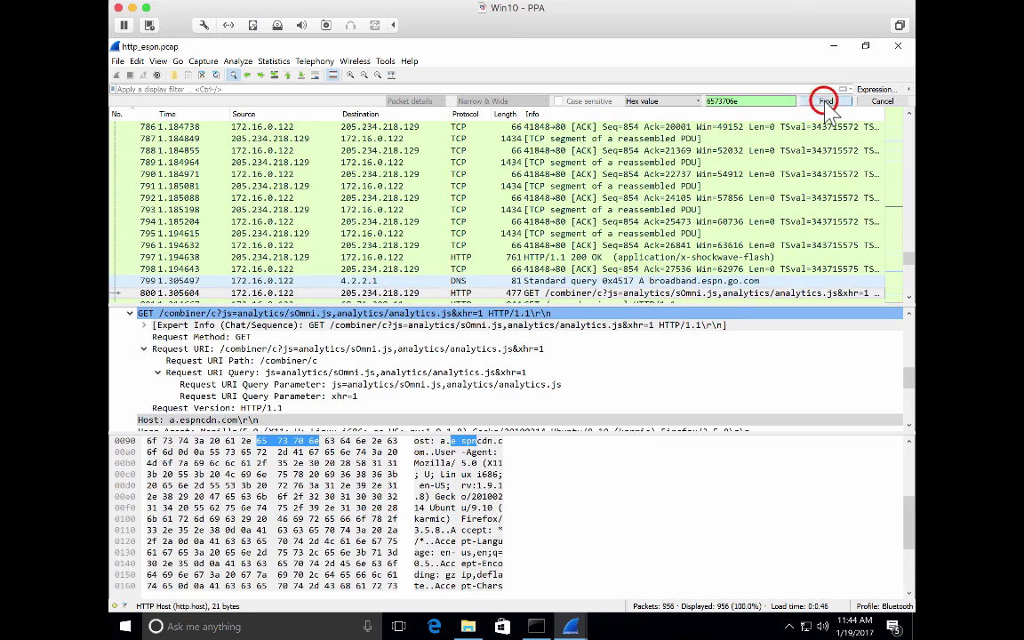
left_click(827, 103)
left_click(827, 102)
left_click(827, 103)
left_click(827, 102)
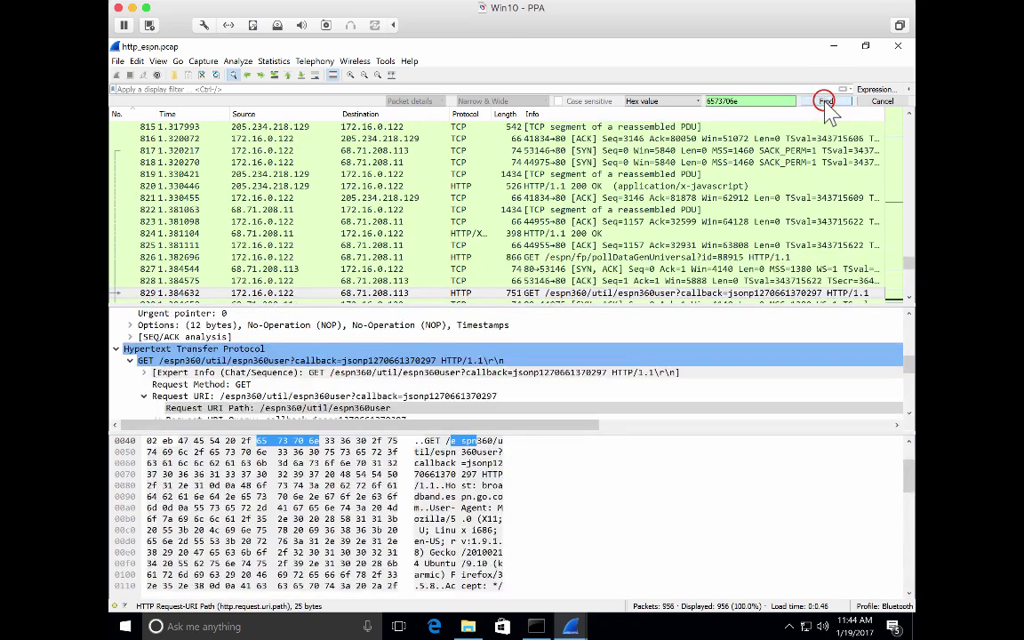
left_click(827, 102)
left_click(827, 102)
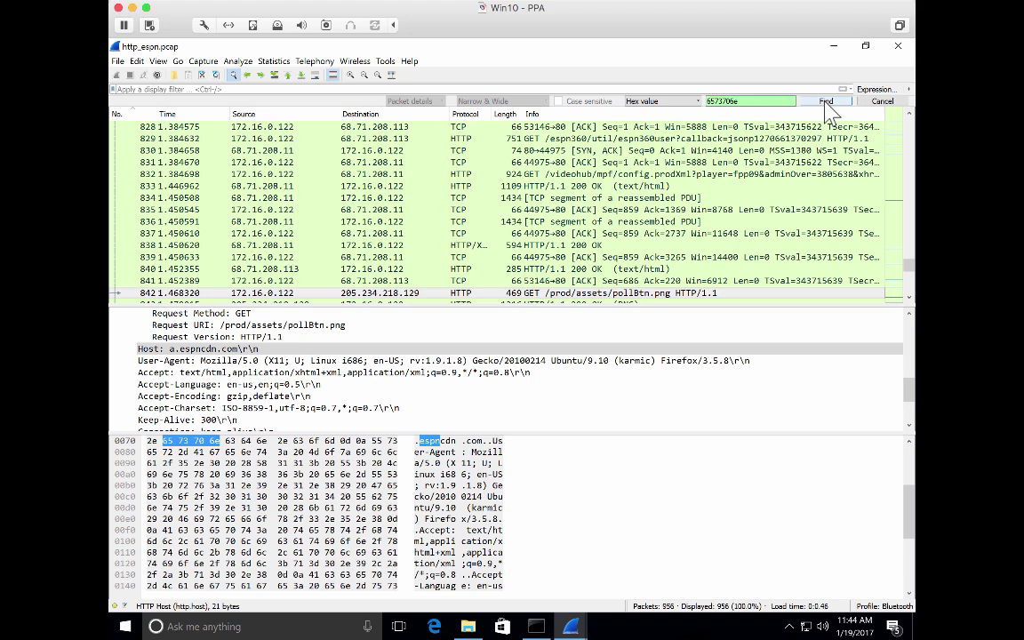
left_click(699, 103)
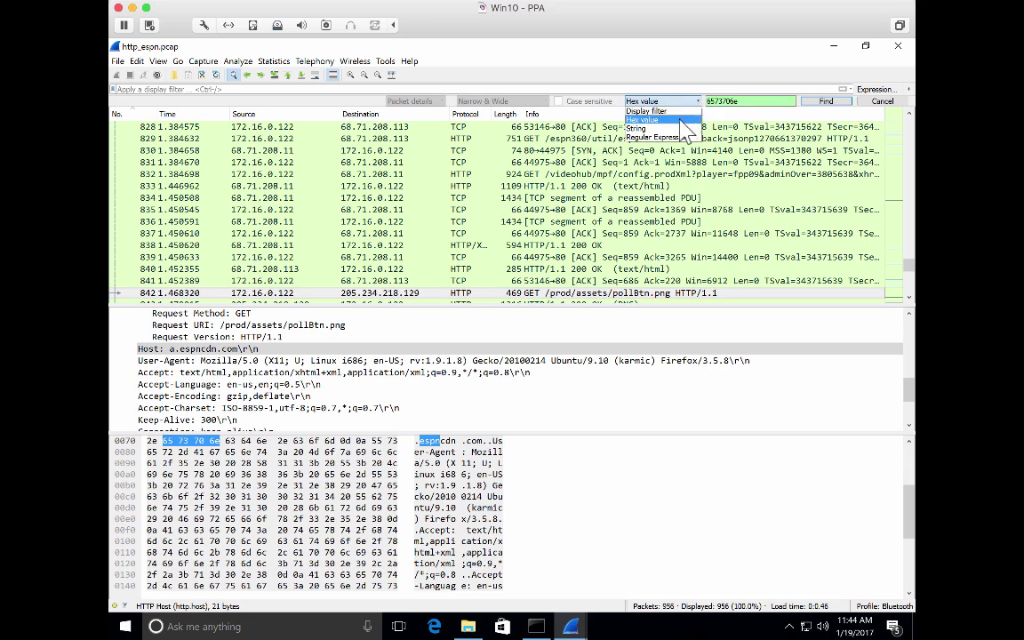
left_click(689, 119)
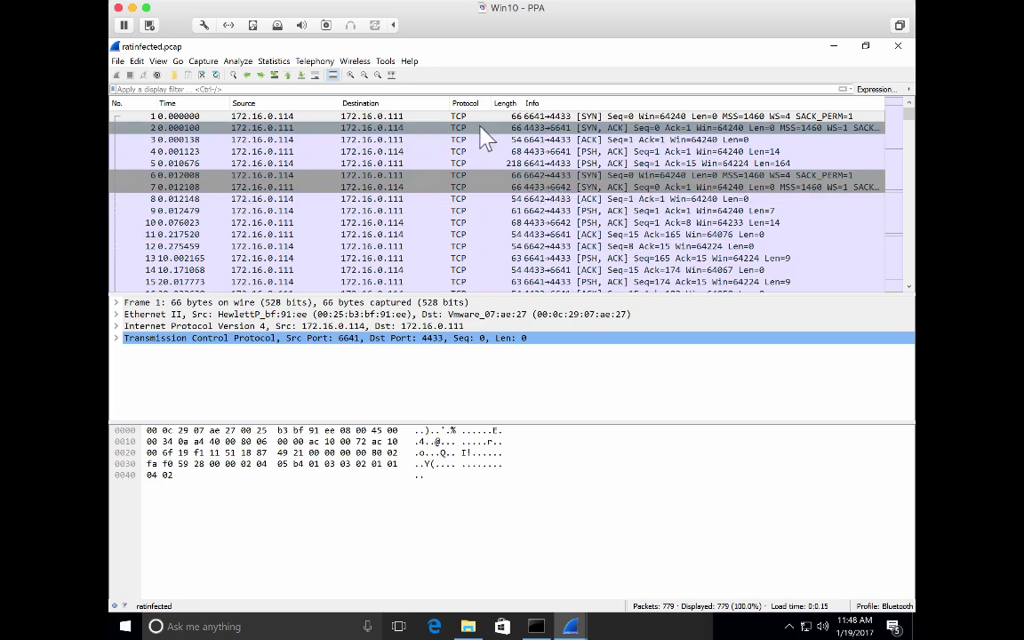
- Look through the packet list of ratinfected.pcap for the traffic between 172.16.0.114 and 172.16.0.111, and return to the first packet
scroll(480, 191, "down", 10)
scroll(480, 191, "down", 9)
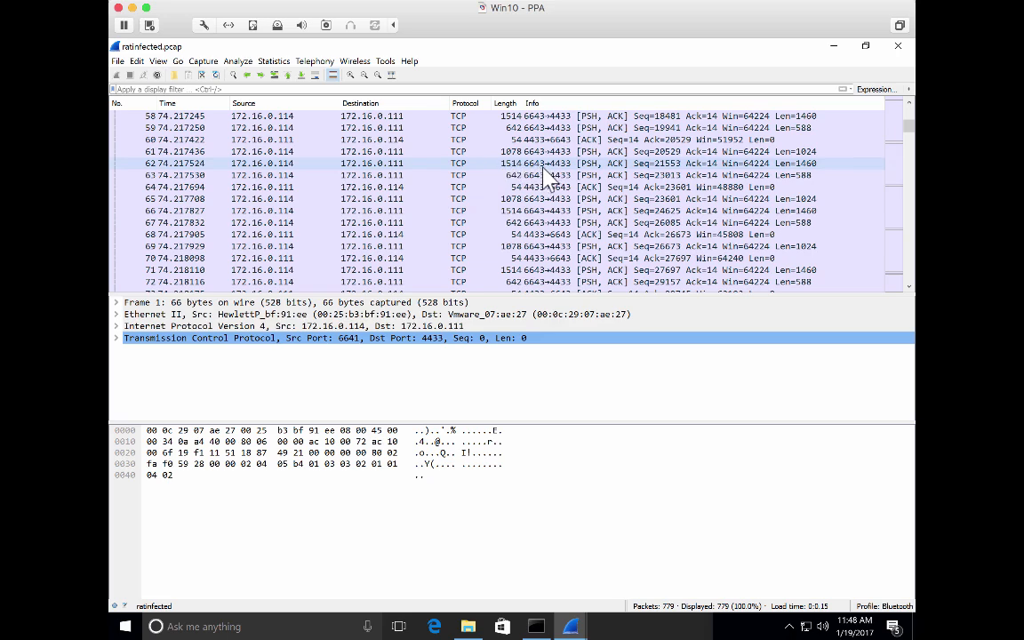
scroll(567, 176, "down", 2)
scroll(569, 175, "down", 20)
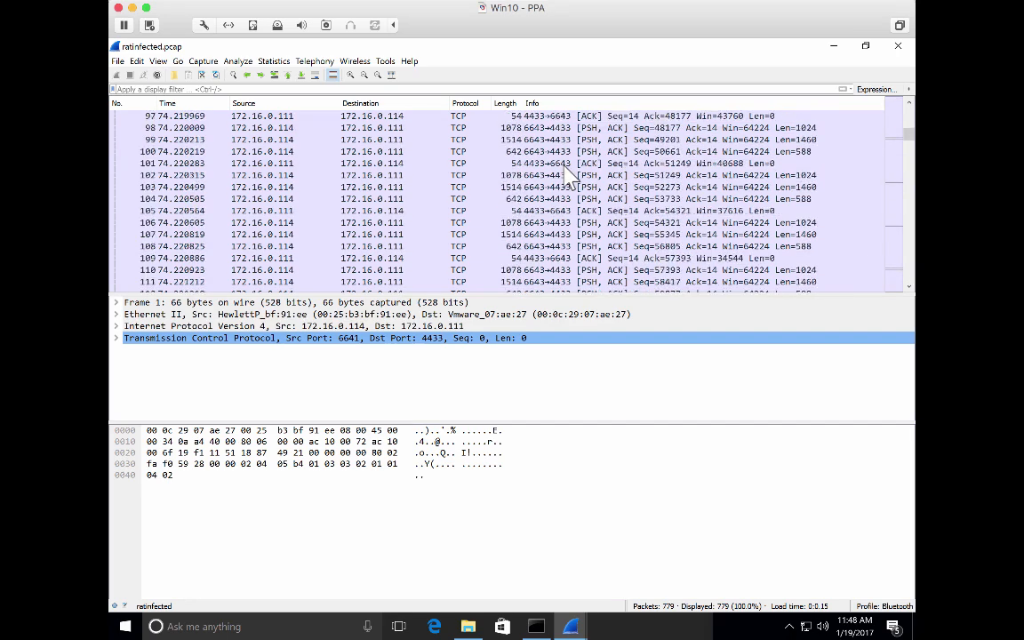
scroll(569, 175, "down", 20)
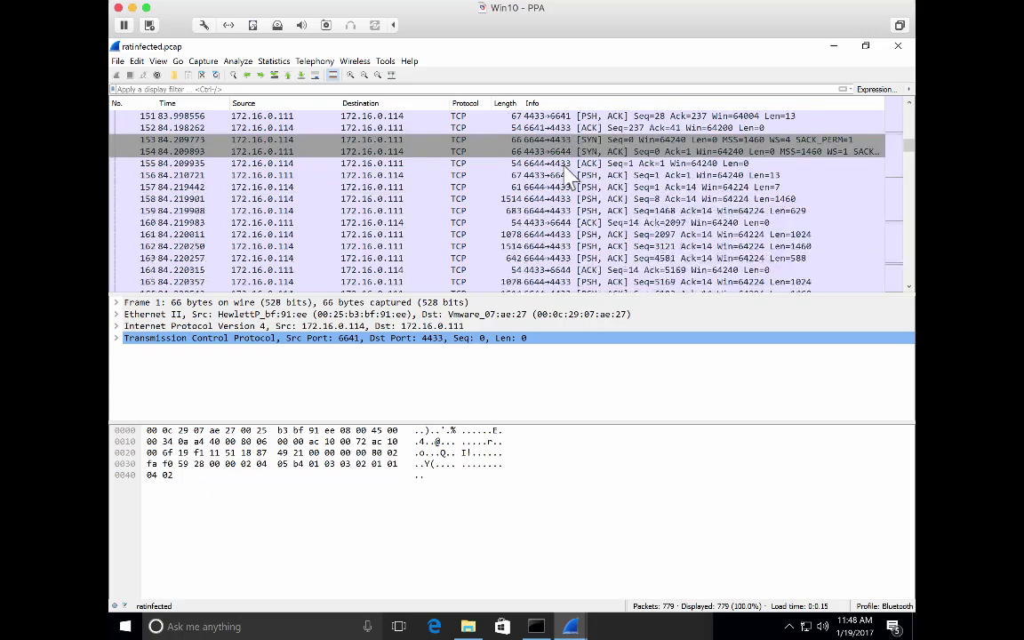
scroll(569, 175, "down", 20)
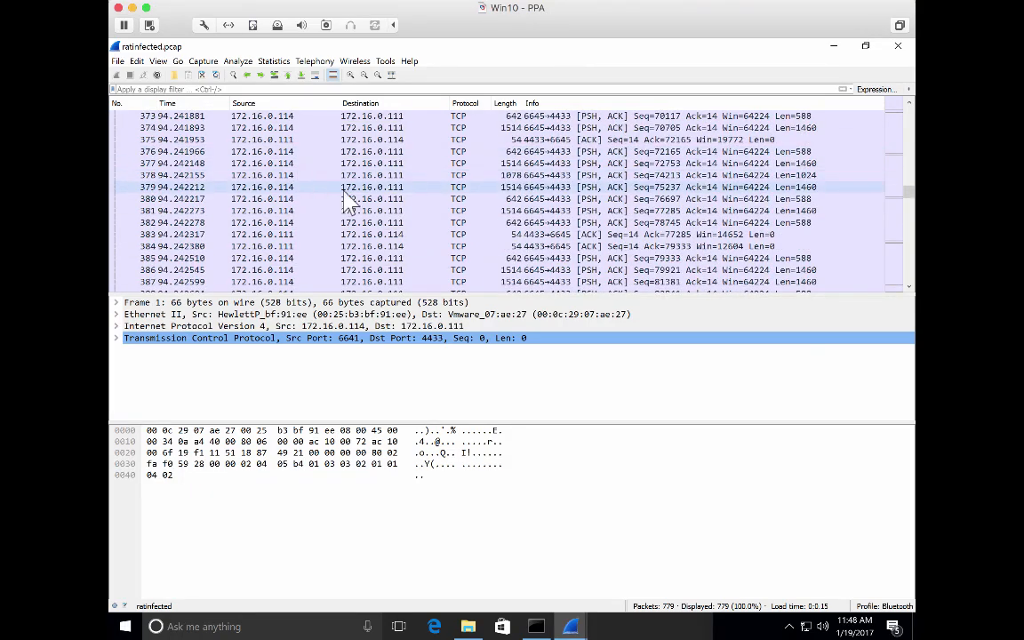
scroll(336, 214, "down", 20)
scroll(336, 213, "down", 5)
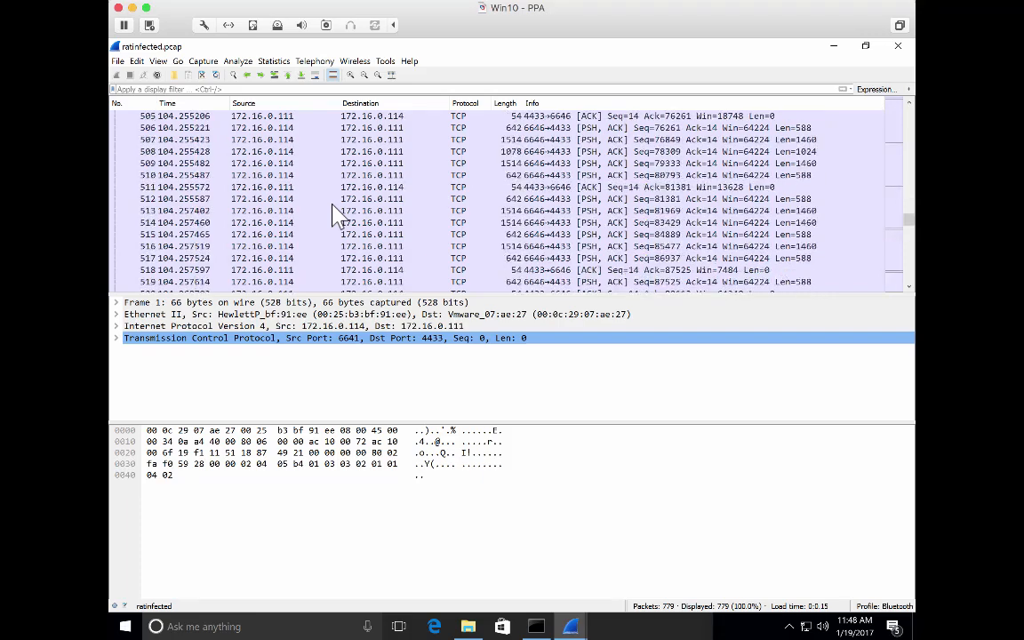
scroll(336, 214, "up", 20)
scroll(336, 214, "up", 20)
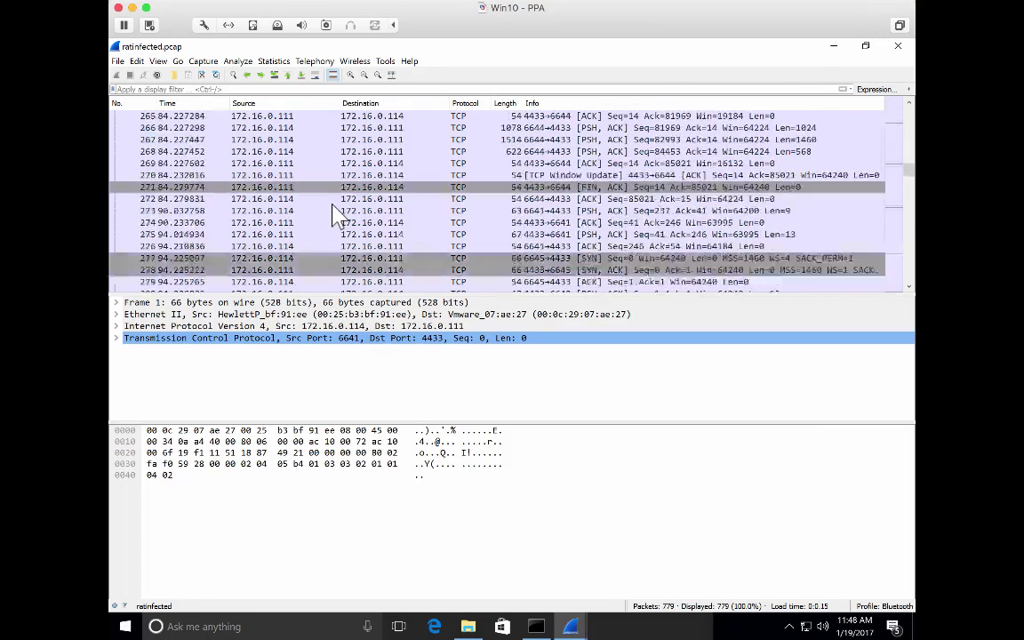
scroll(336, 213, "up", 19)
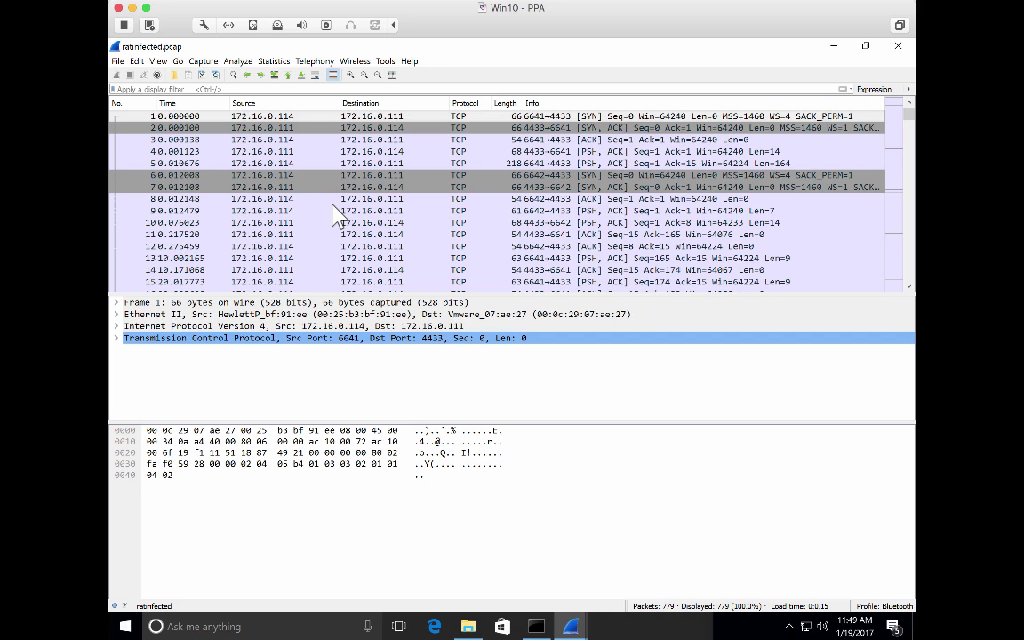
- Open the packet search and look for the string "ANABILGI" in the packet details
left_click(480, 57)
left_click(138, 61)
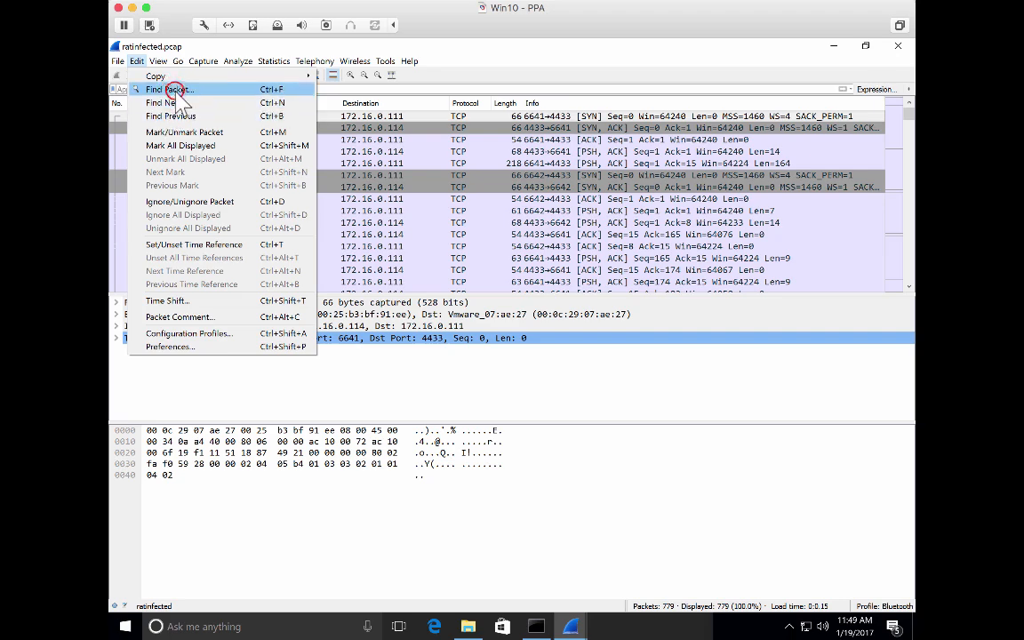
left_click(162, 89)
left_click(730, 99)
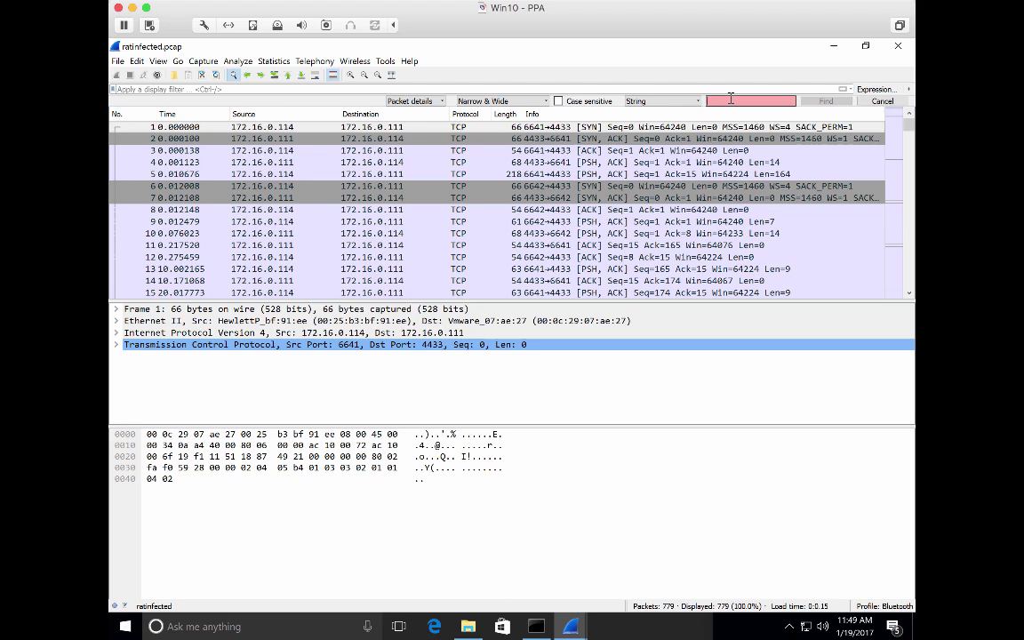
type("ANABL")
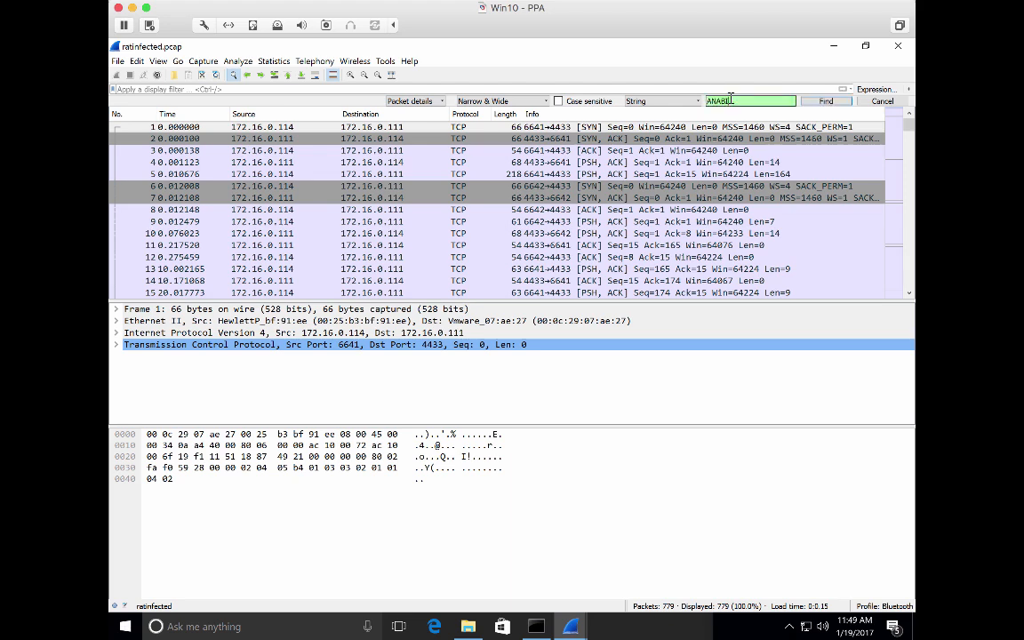
type("GI")
left_click(762, 100)
left_click(762, 99)
left_click(818, 102)
- Switch the "ANABILGI" string search to packet bytes and go through its occurrences in the capture
left_click(428, 100)
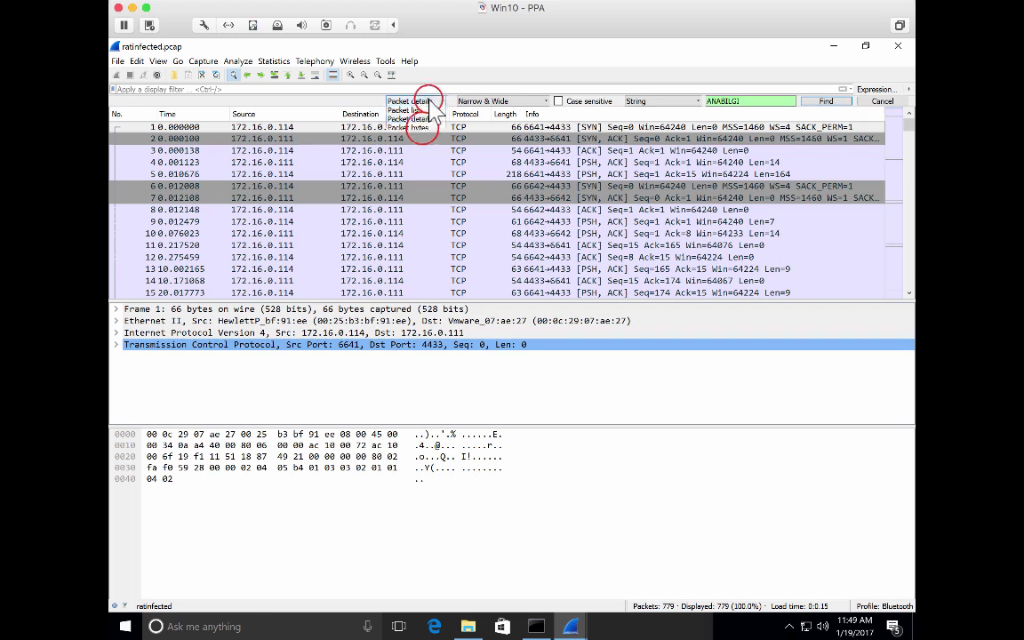
left_click(420, 125)
left_click(809, 101)
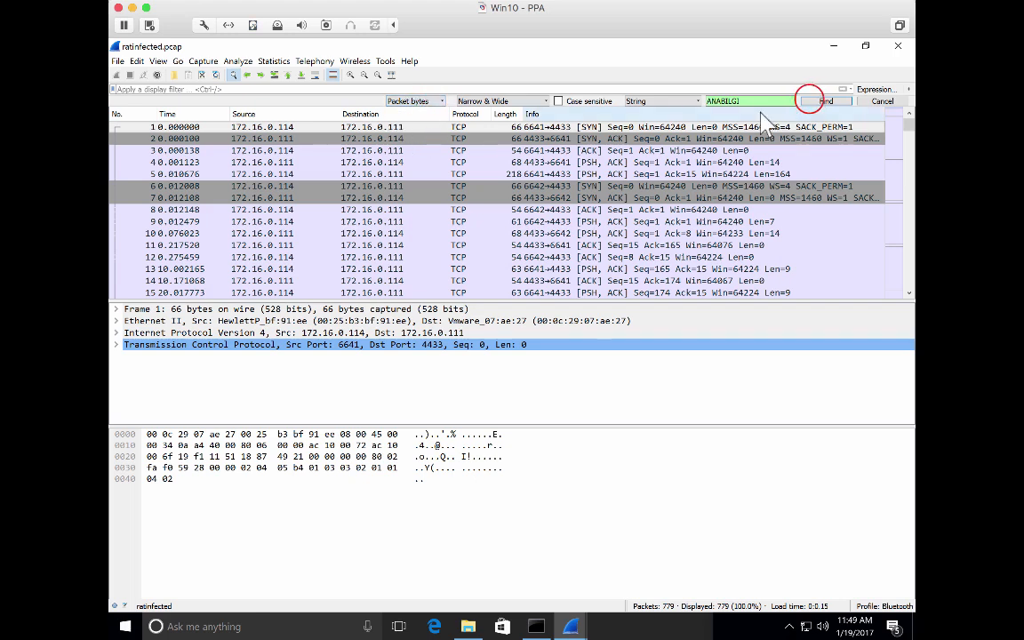
left_click(811, 101)
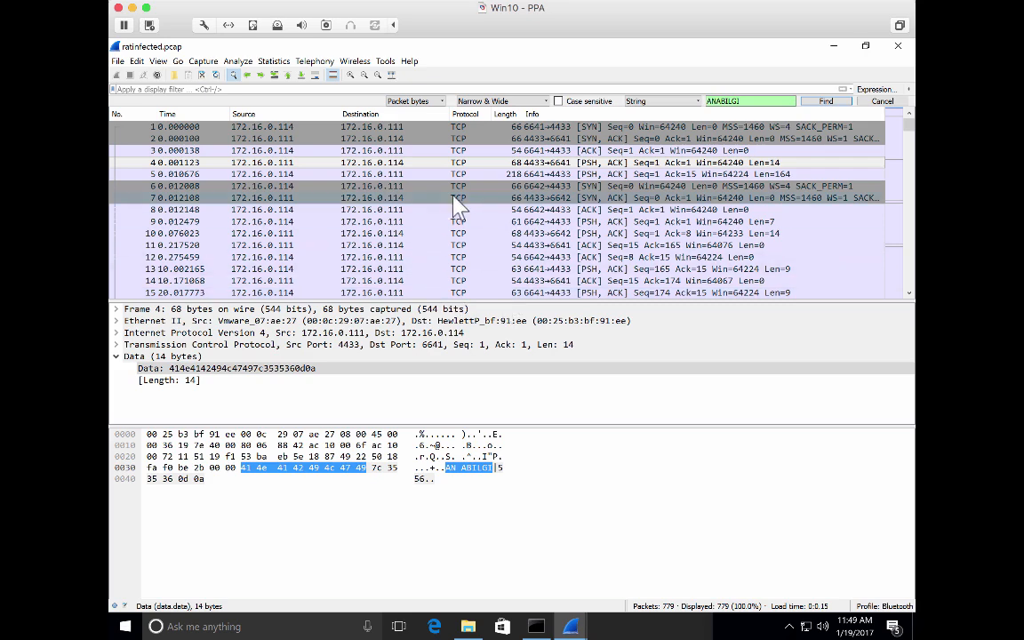
left_click(825, 101)
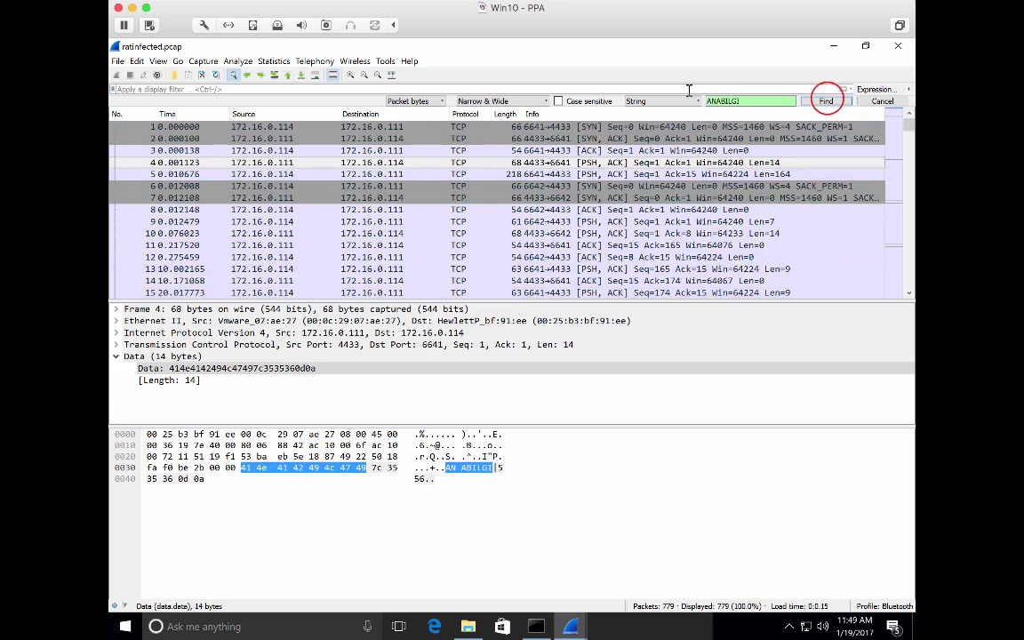
left_click(826, 101)
left_click(826, 100)
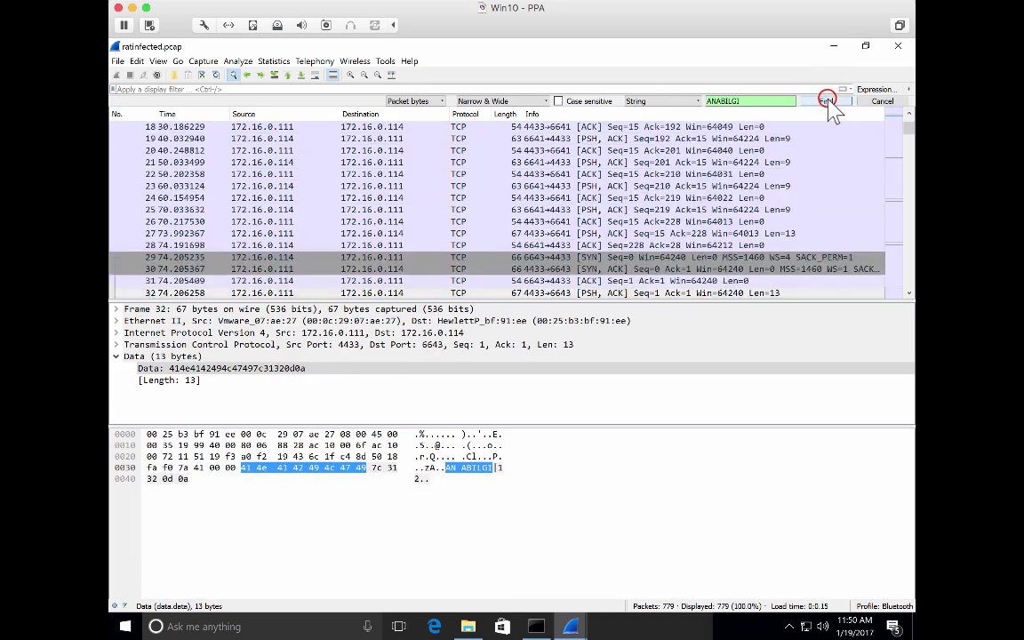
left_click(827, 102)
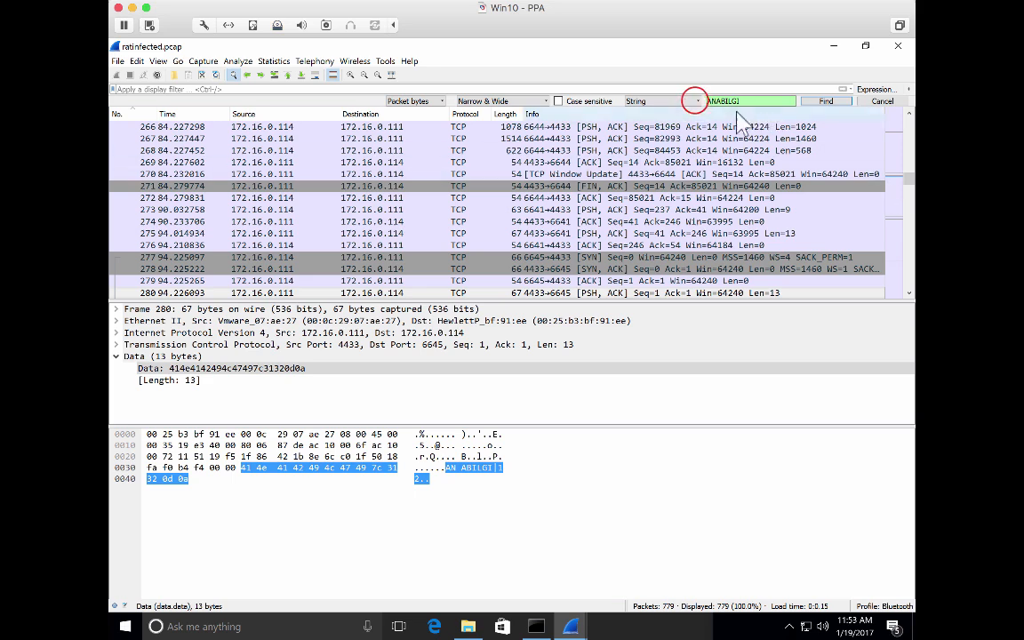
- Change the packet search type to regular expression and view the available search areas, keeping packet bytes selected
left_click(697, 102)
left_click(677, 136)
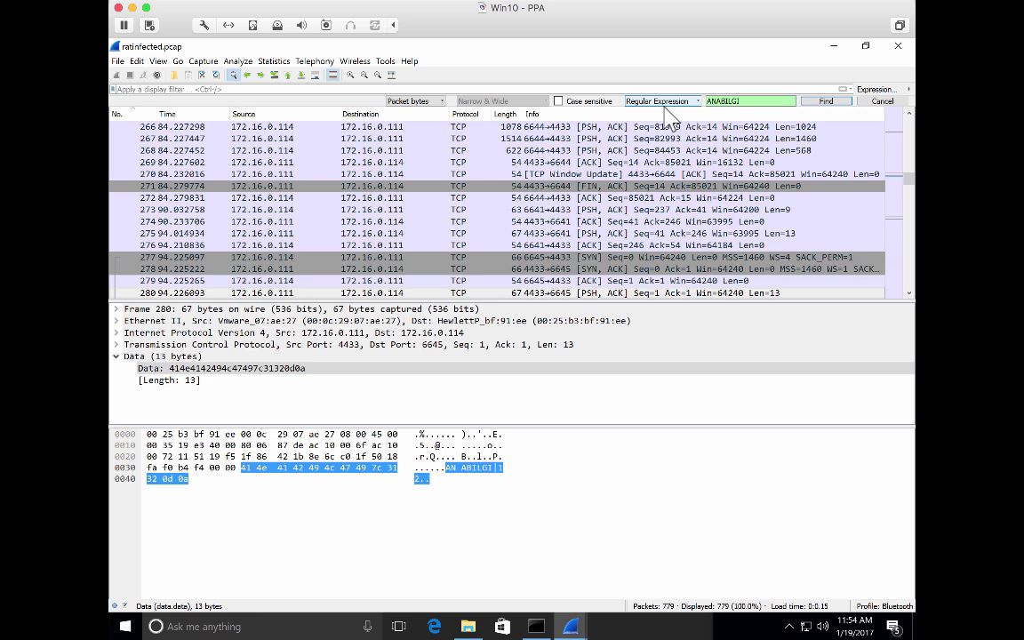
left_click(436, 102)
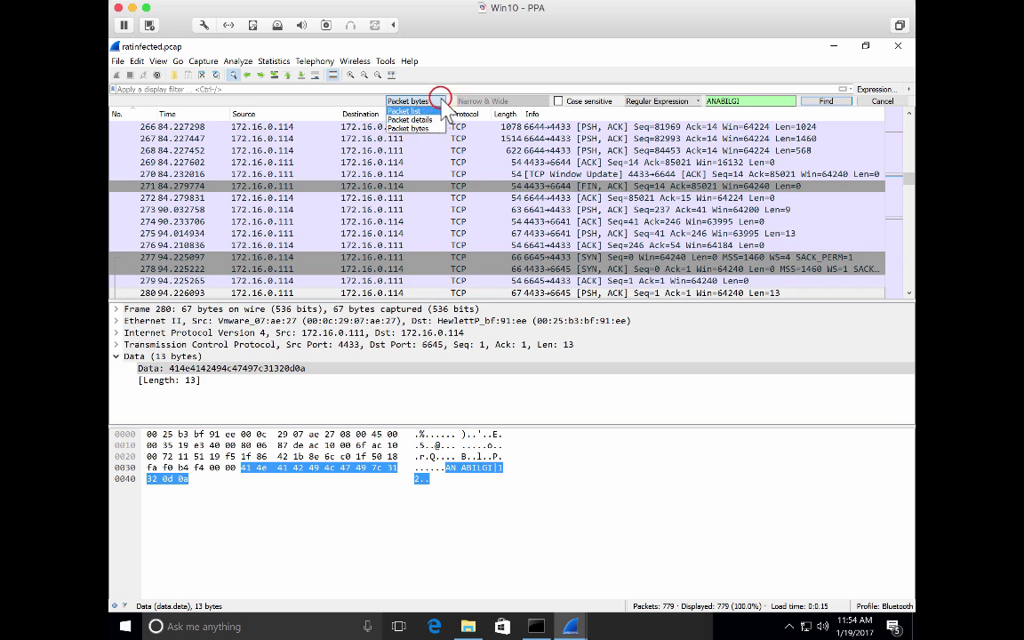
left_click(441, 99)
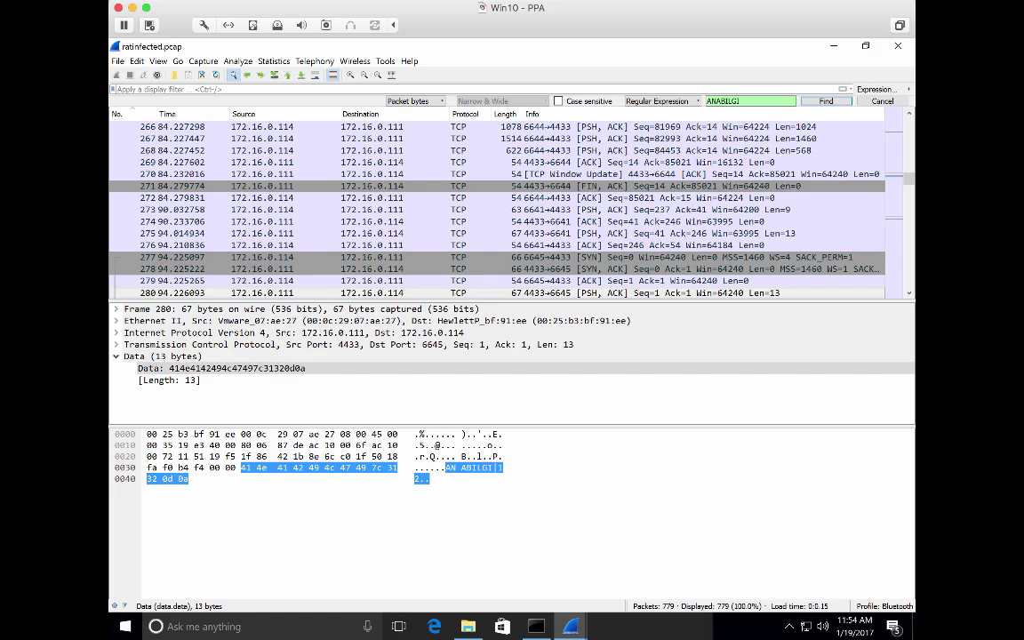